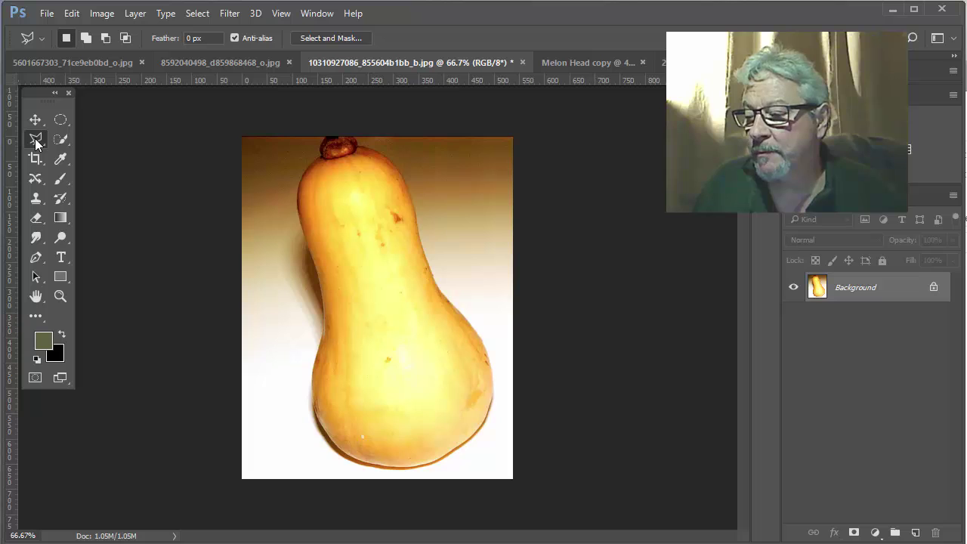
Select the squash without its stem by tracing its outline with the Magnetic Lasso and closing the path.
click(34, 138)
click(77, 168)
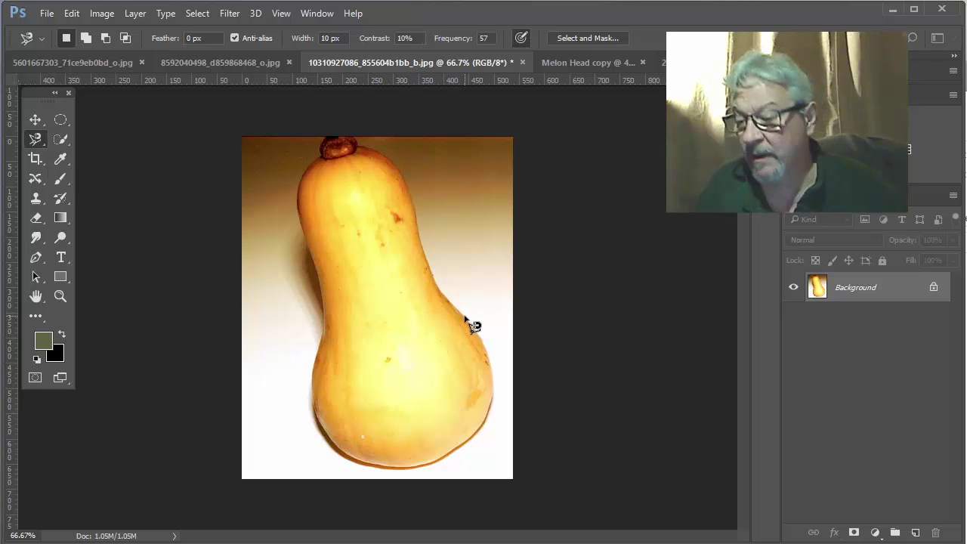
click(436, 288)
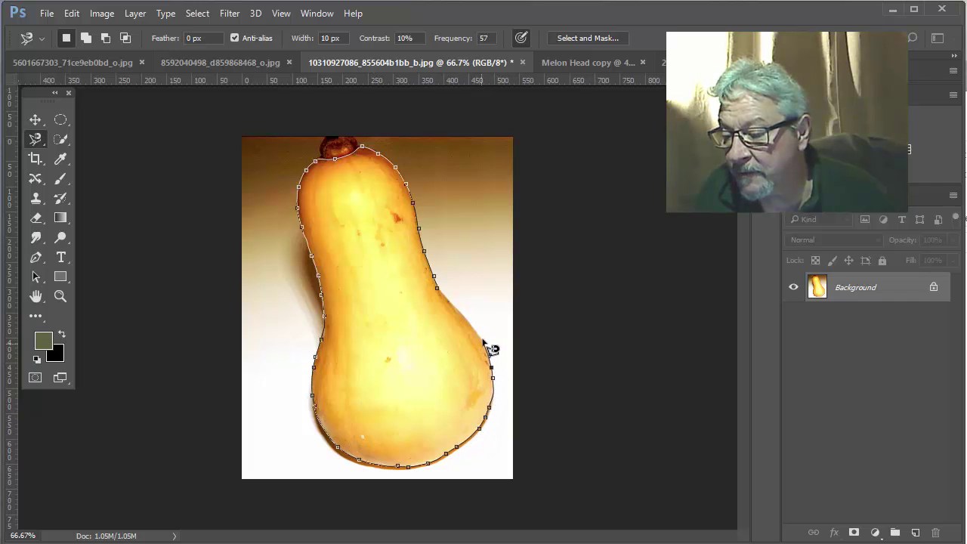
double_click(449, 298)
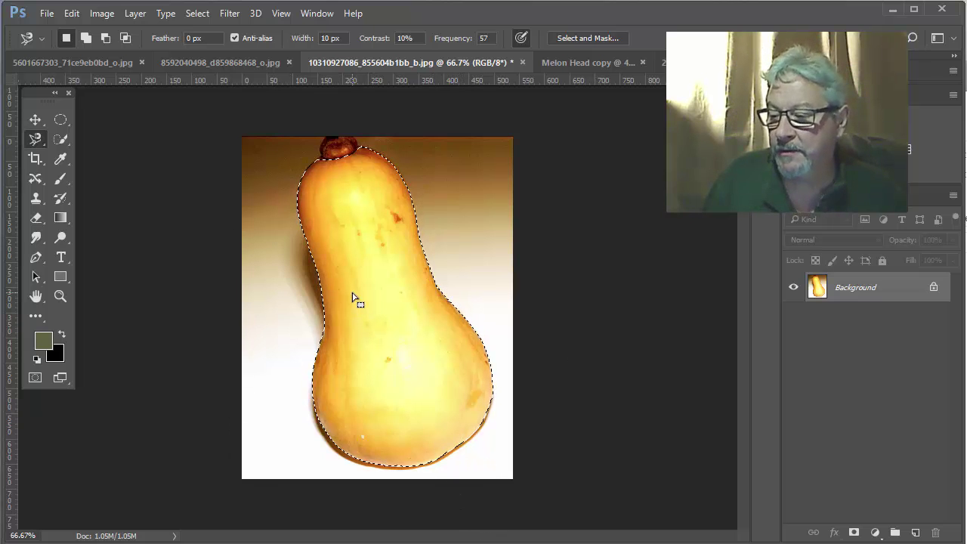
Refine the squash selection in Select and Mask with Smooth 41, Shift Edge -100% and Feather 2.4 px.
click(587, 35)
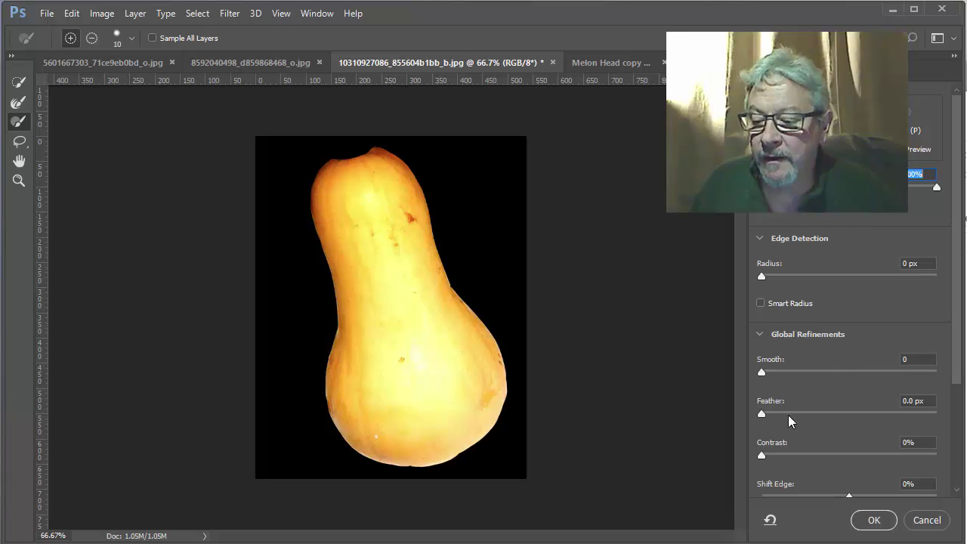
drag(763, 372, 807, 371)
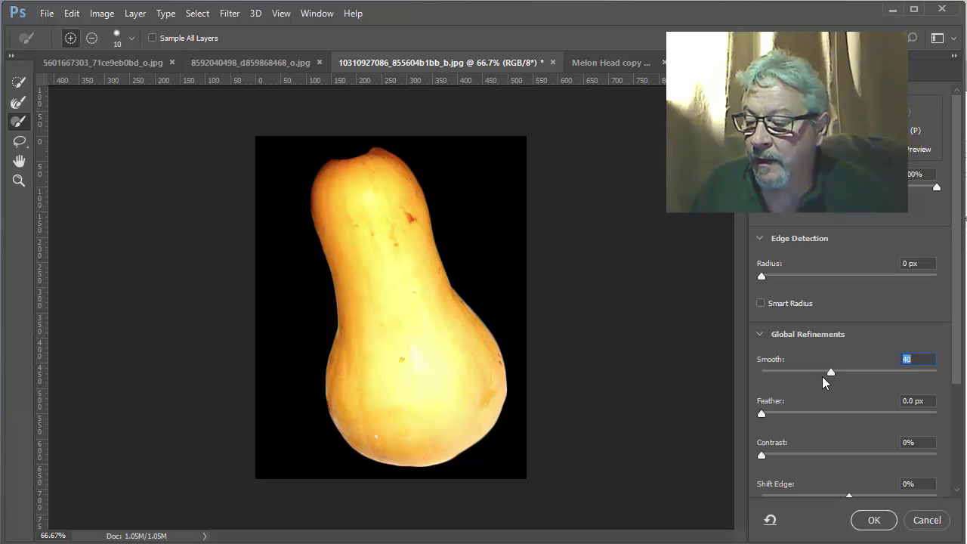
drag(844, 375, 833, 376)
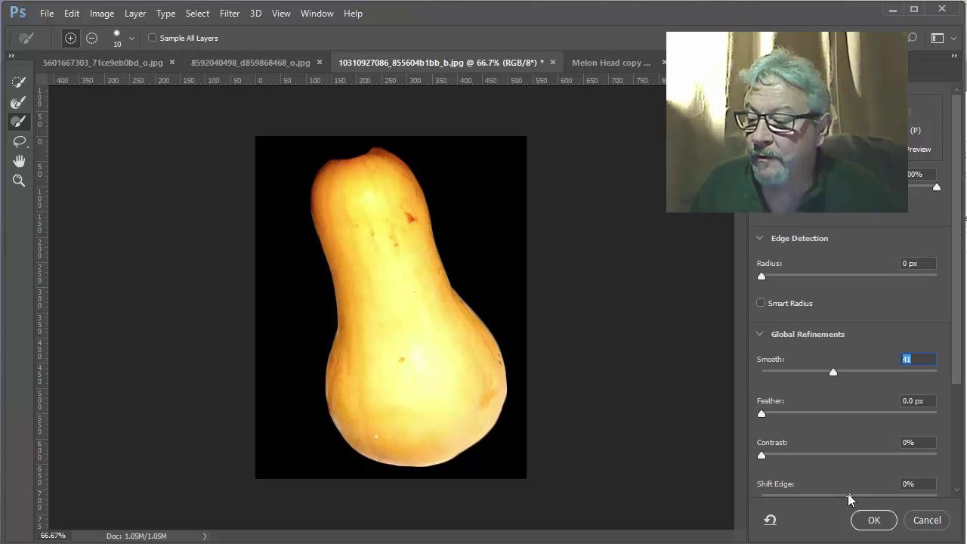
drag(849, 495, 696, 505)
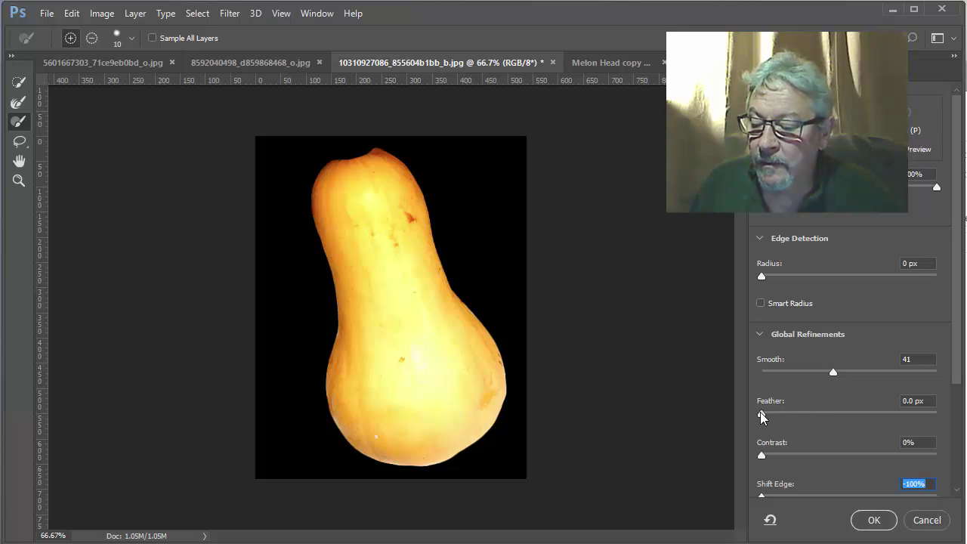
drag(760, 412, 784, 432)
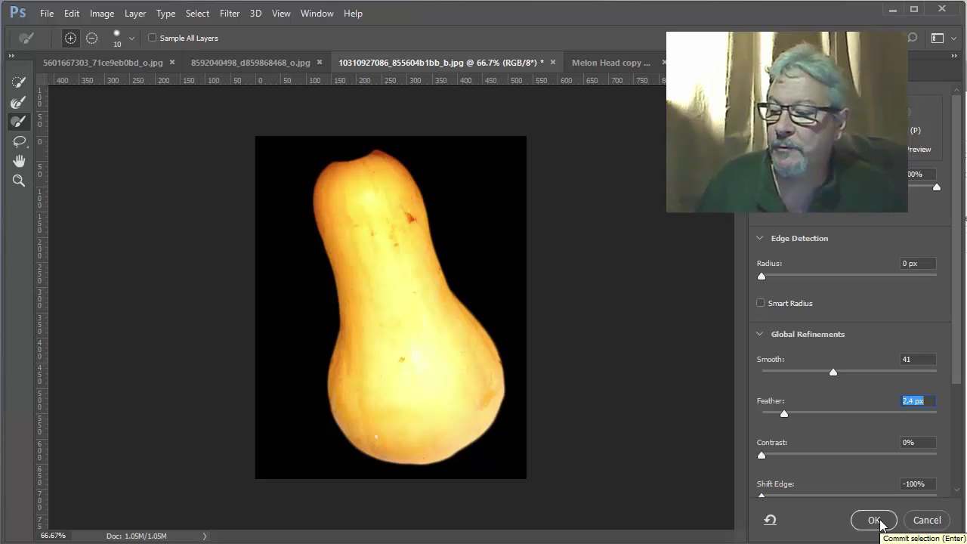
Set Shift Edge to -54% while previewing at 60% overlay opacity, restore the opacity to 100% and commit the refined selection.
click(936, 189)
drag(935, 190, 869, 220)
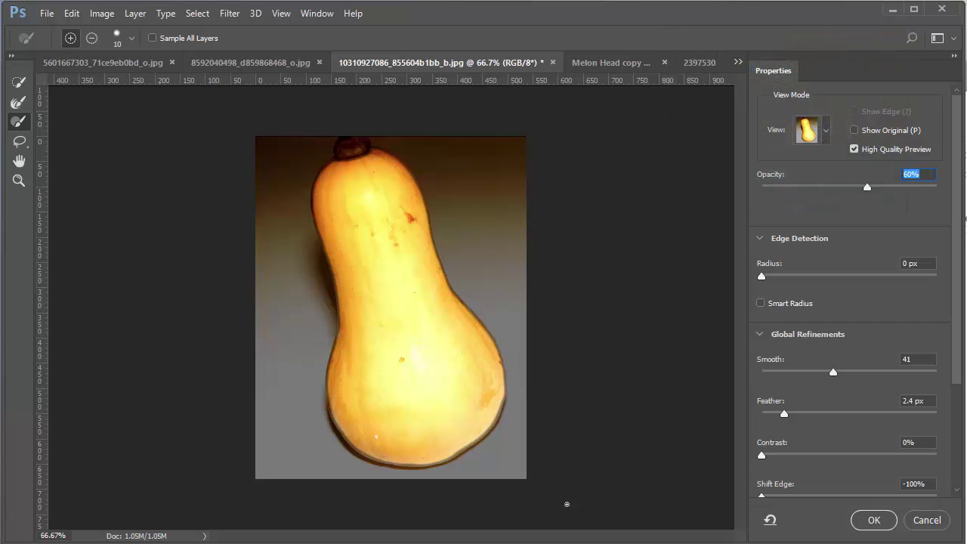
drag(760, 501, 823, 502)
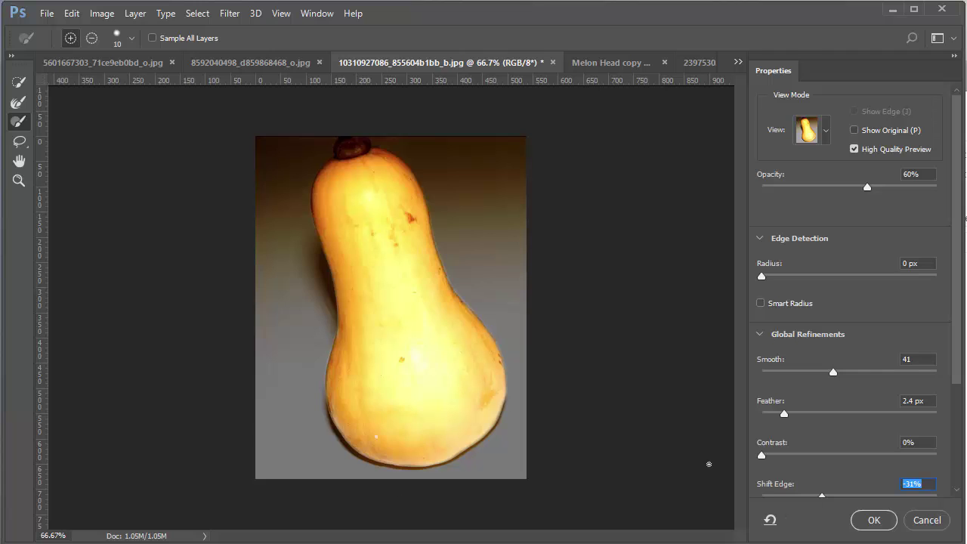
drag(823, 498, 801, 498)
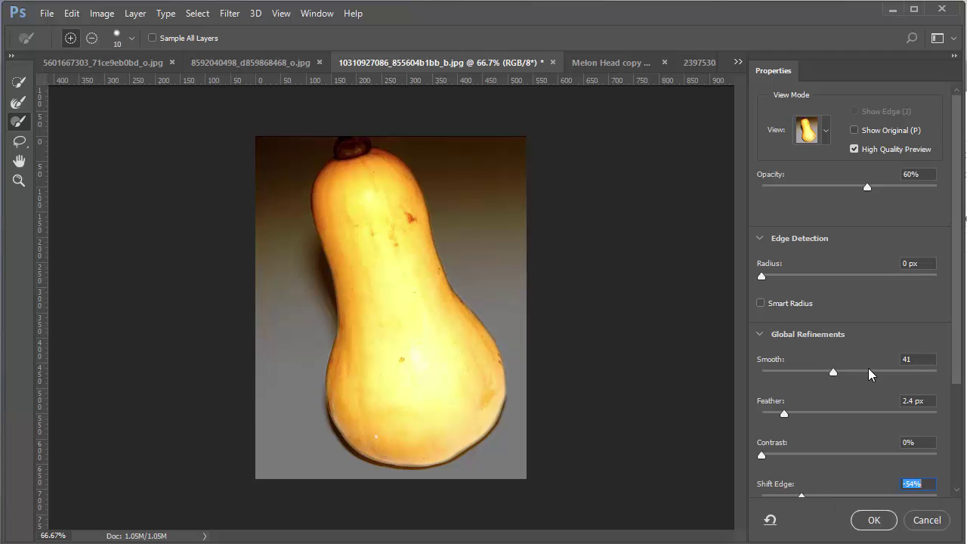
drag(868, 186, 937, 187)
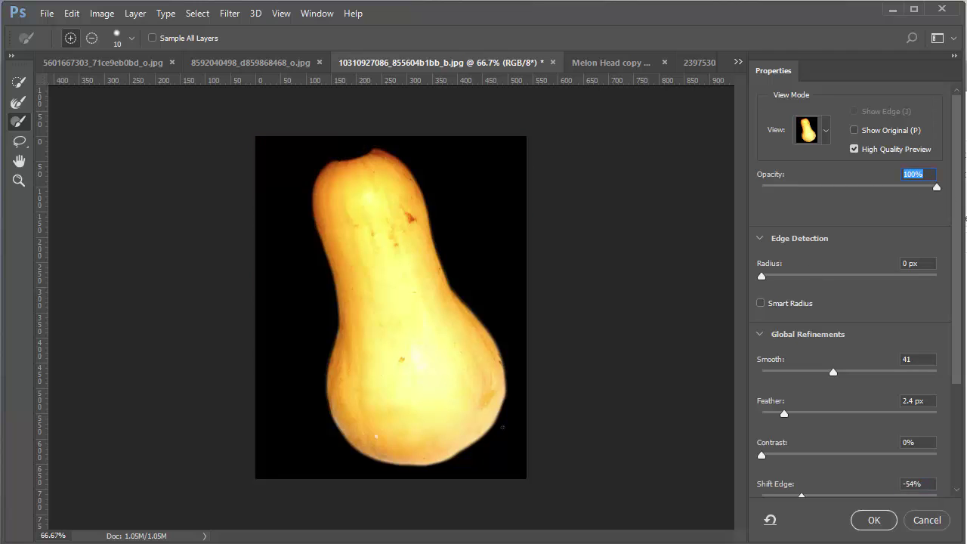
click(875, 520)
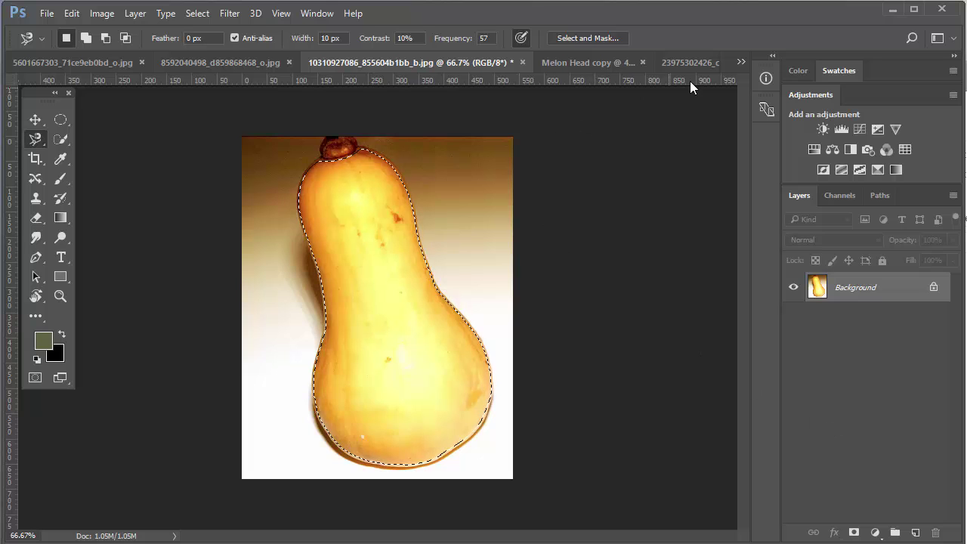
Paste the copied squash into the Melon Head copy document, accepting the color profile conversion.
click(606, 65)
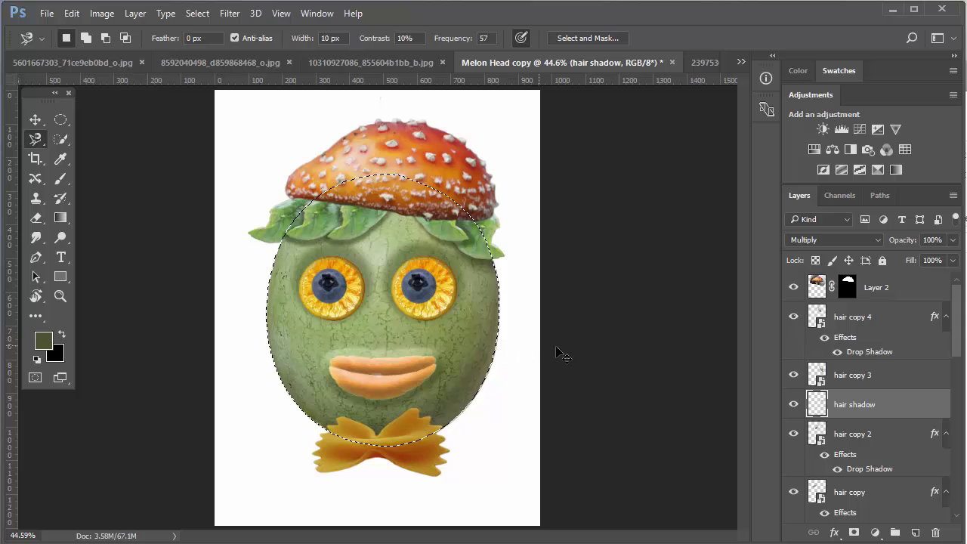
key(ctrl+v)
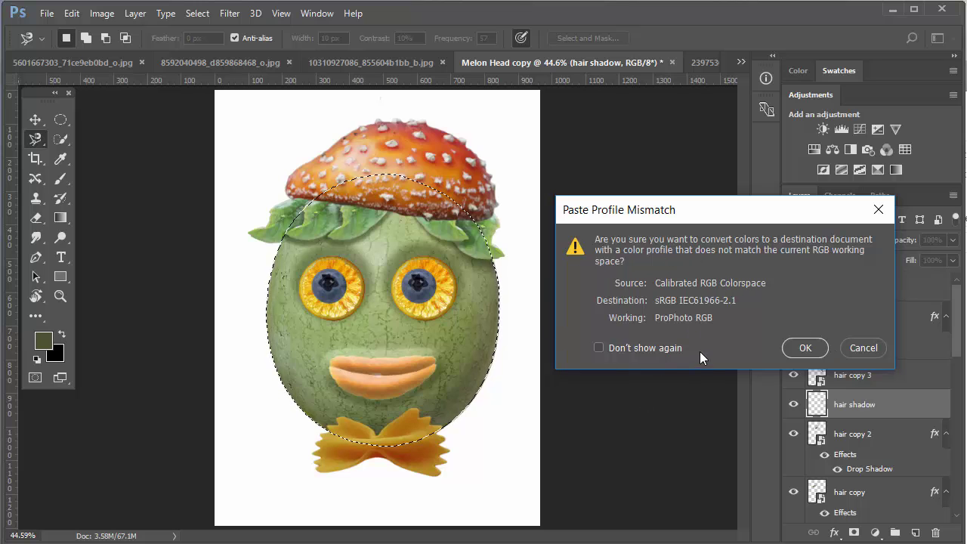
click(822, 348)
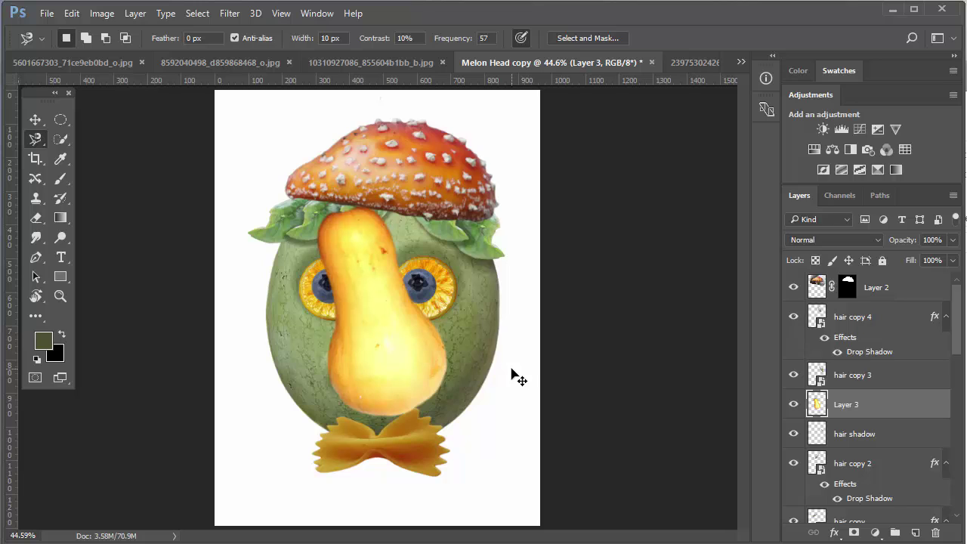
Position the squash over the middle of the melon face and place its layer directly above the mouth group, beneath the bow tie.
click(36, 120)
drag(383, 327, 396, 279)
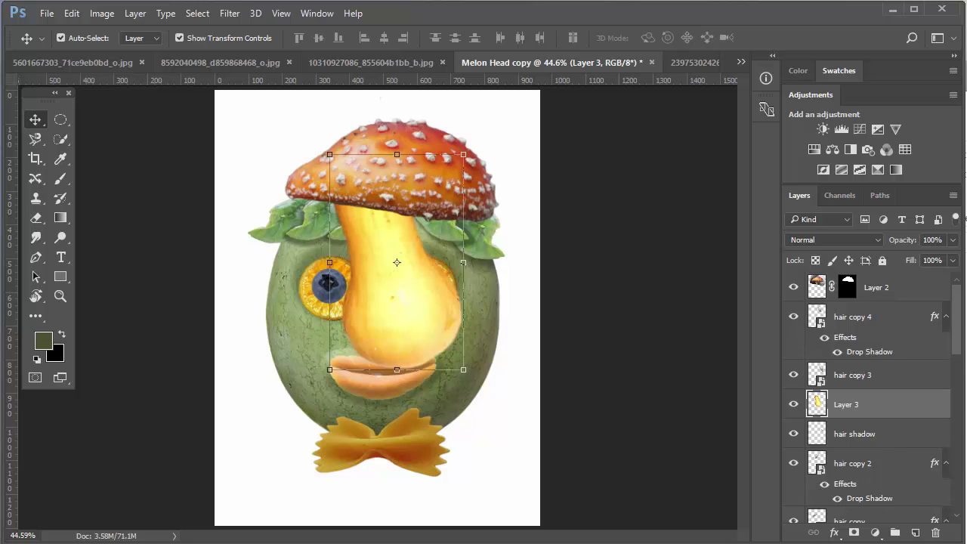
scroll(963, 323, down, 5)
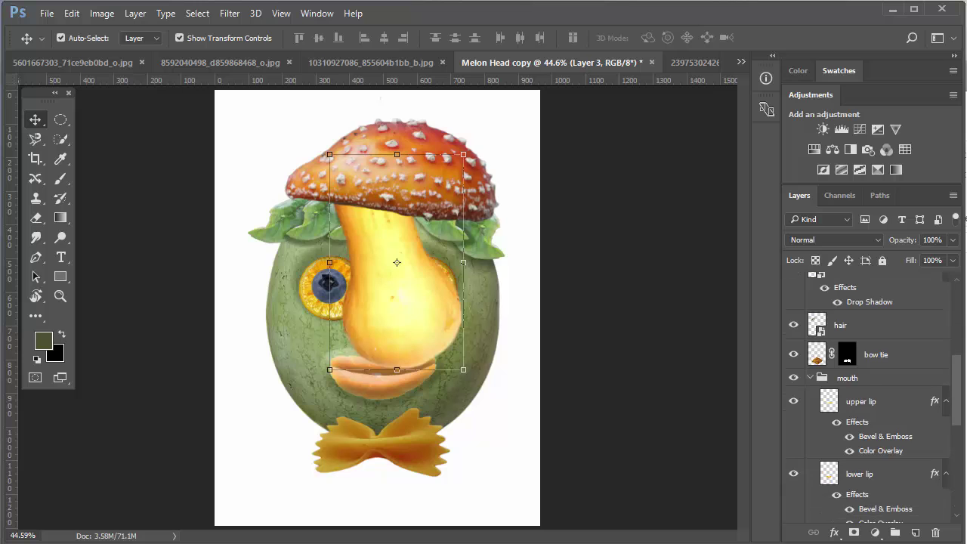
drag(397, 277, 397, 333)
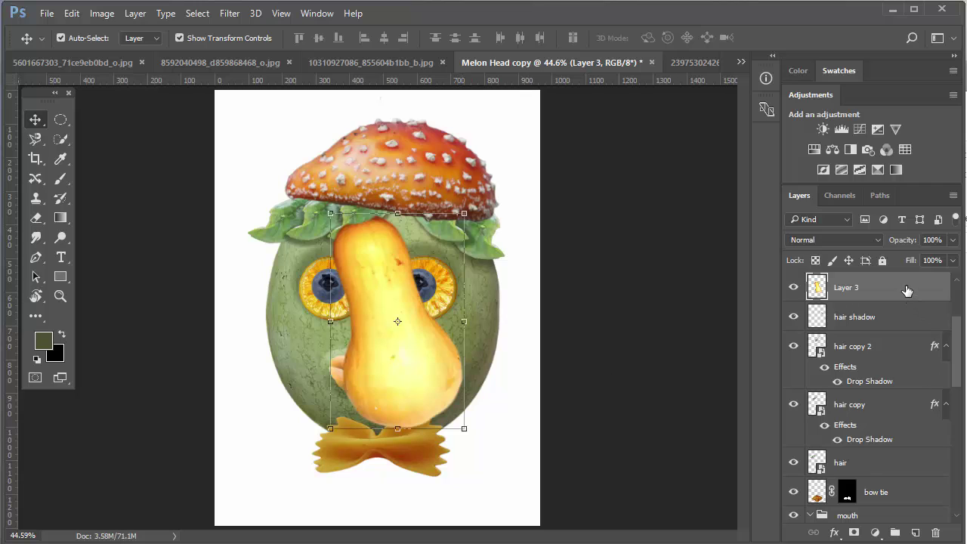
mouse_move(958, 358)
mouse_down()
mouse_move(965, 387)
mouse_move(965, 353)
mouse_up()
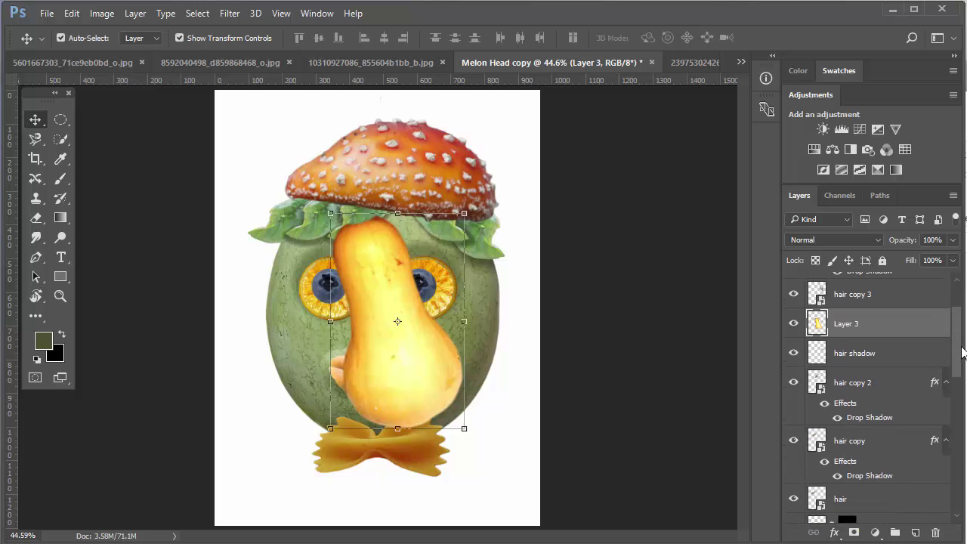
drag(876, 323, 861, 525)
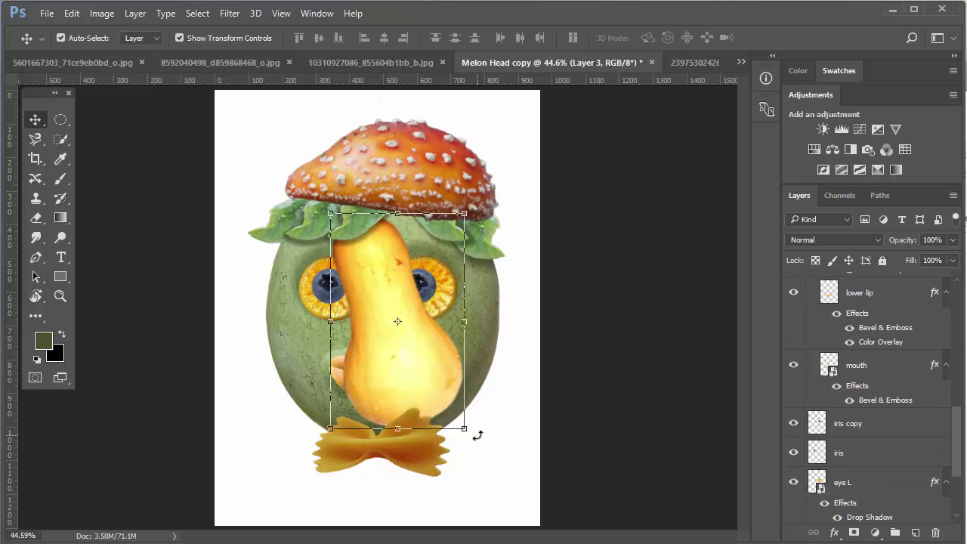
Transform the squash into a nose between the eyes, rotated 16.20° and scaled to 43.20% width and 42.83% height.
drag(477, 435, 401, 340)
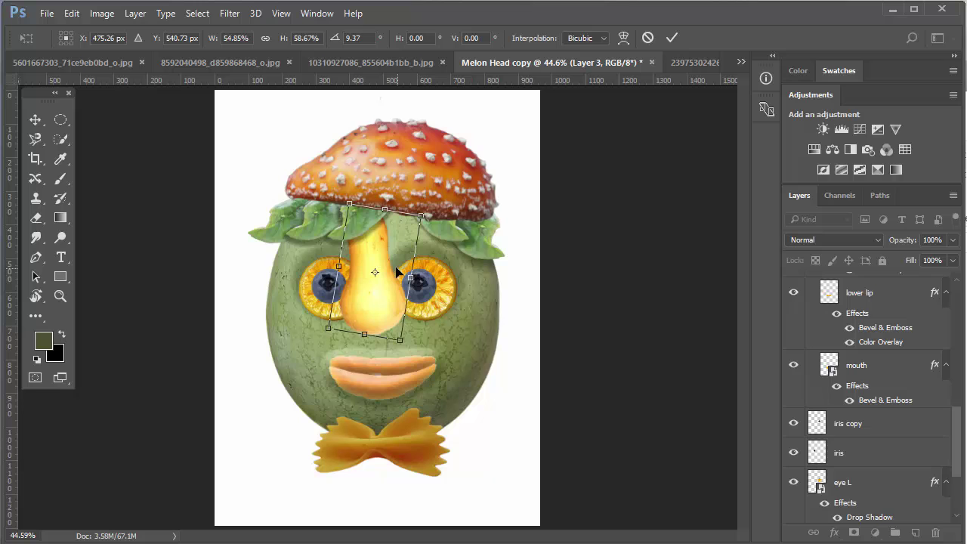
drag(375, 268, 383, 290)
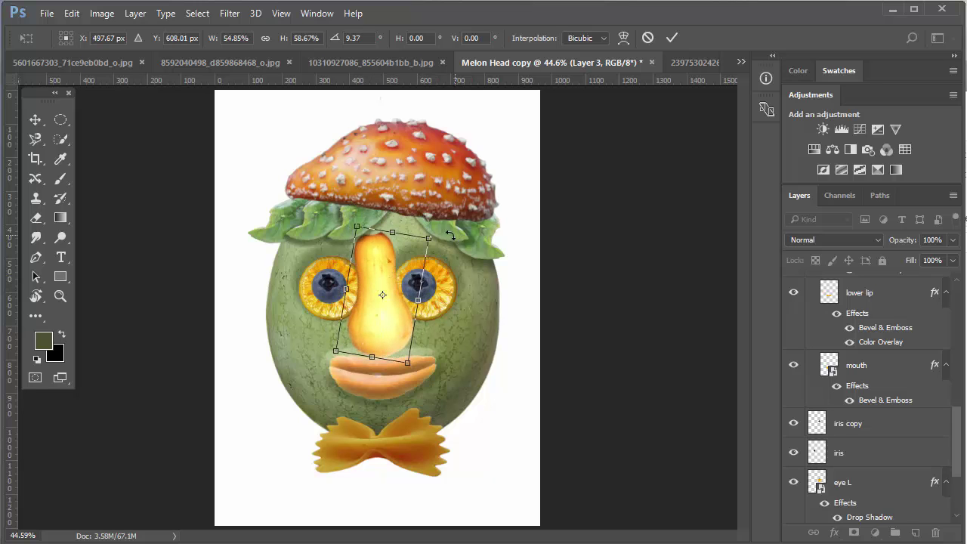
drag(448, 236, 455, 242)
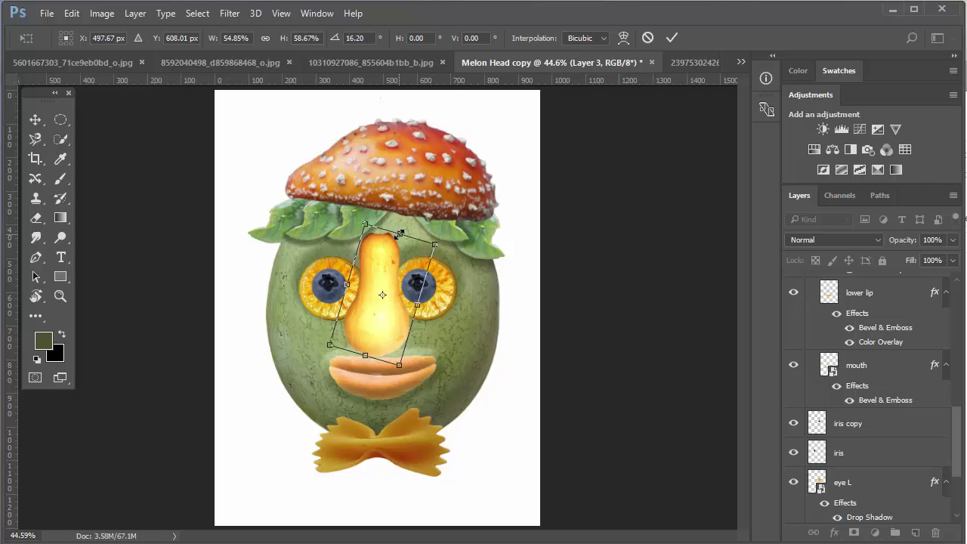
drag(399, 234, 394, 247)
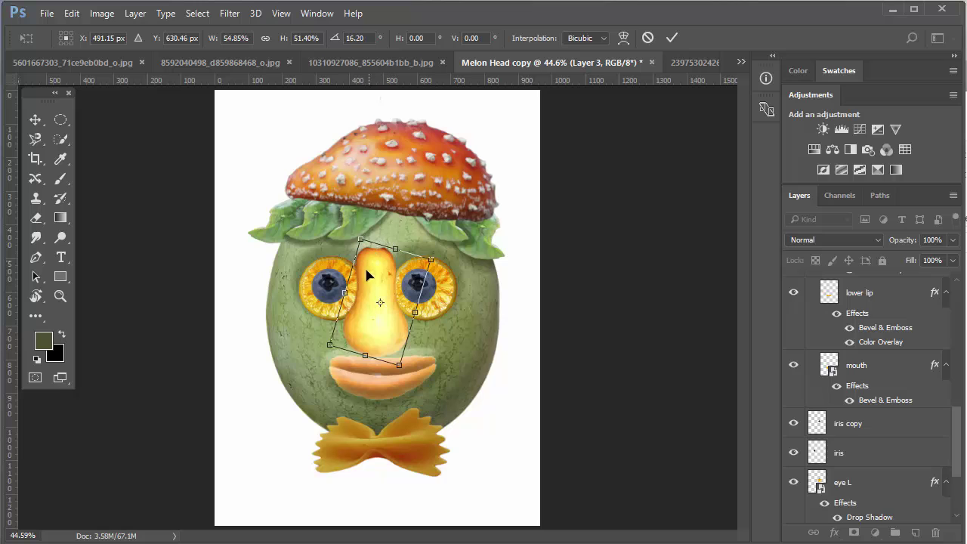
drag(347, 294, 356, 297)
drag(372, 244, 369, 262)
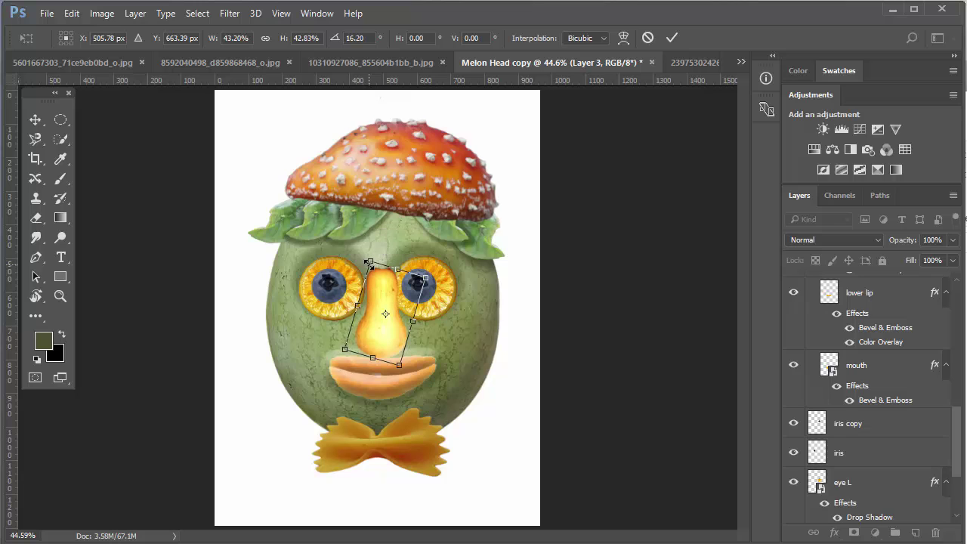
drag(388, 336, 386, 335)
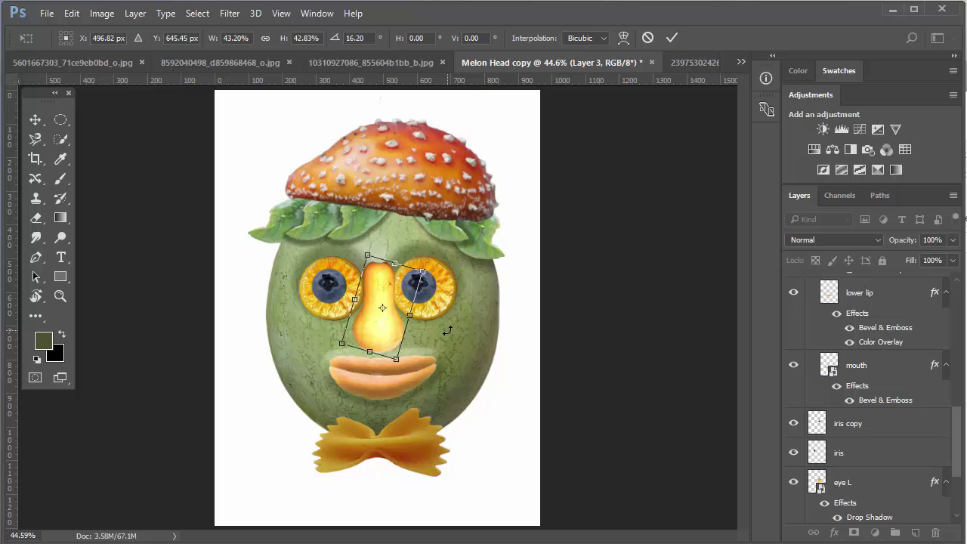
click(672, 40)
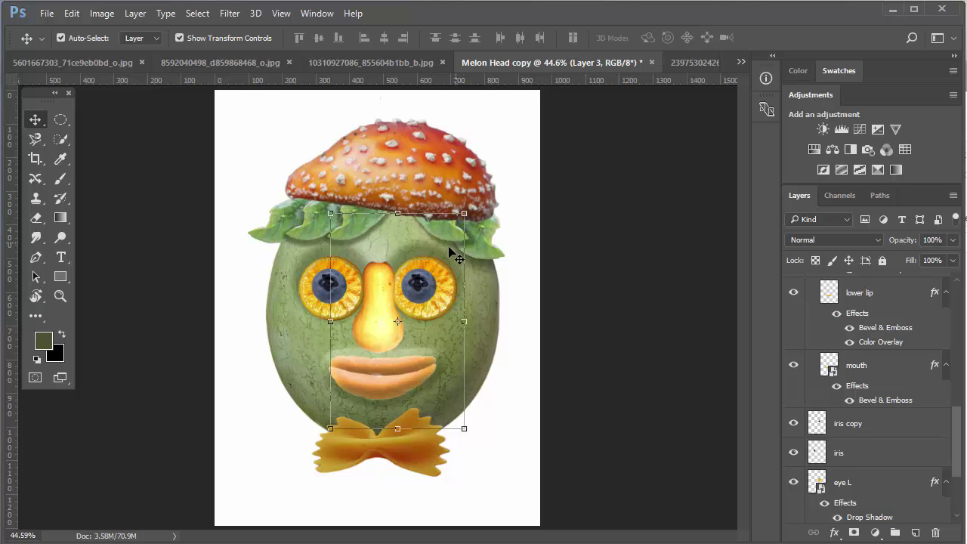
Nudge the squash nose slightly upward and scale it to 76.40% width and 96.42% height.
drag(389, 323, 385, 311)
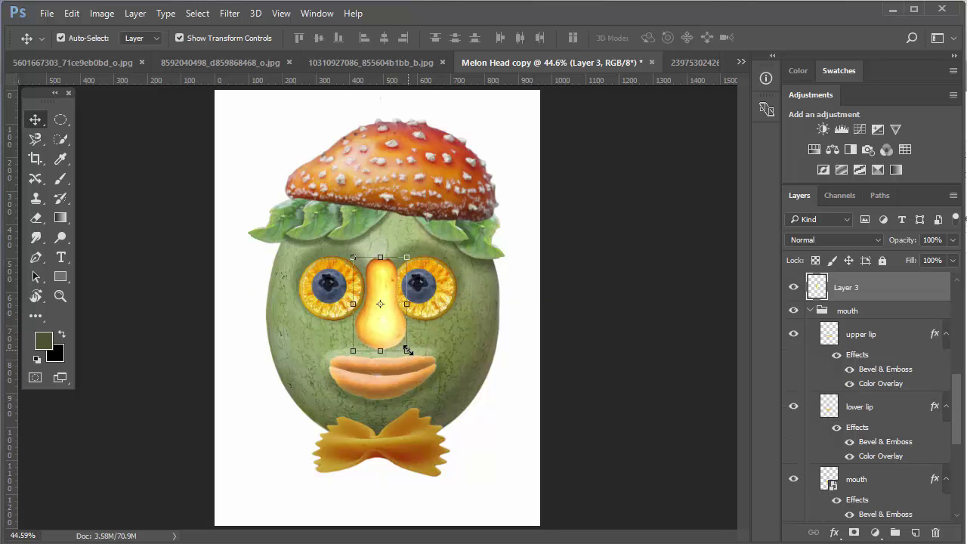
drag(407, 351, 384, 338)
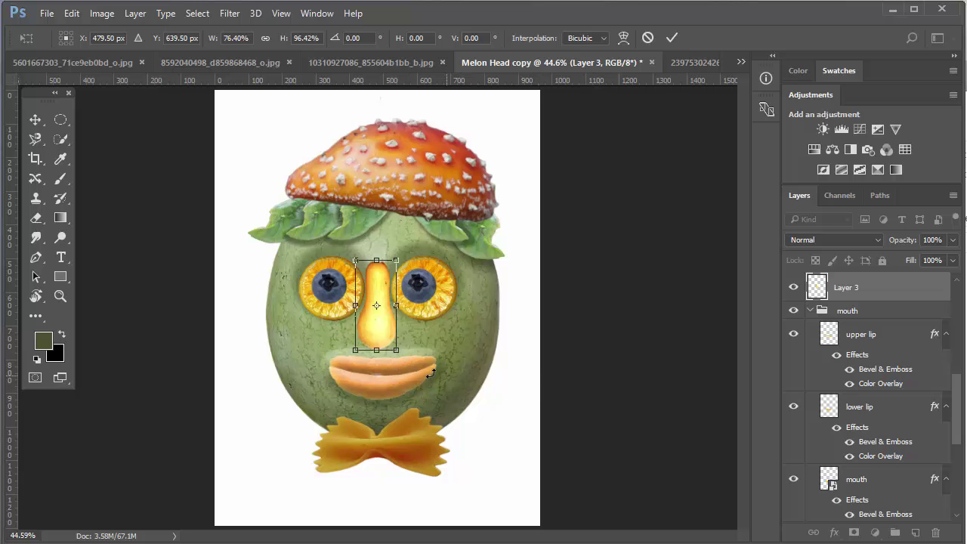
click(671, 38)
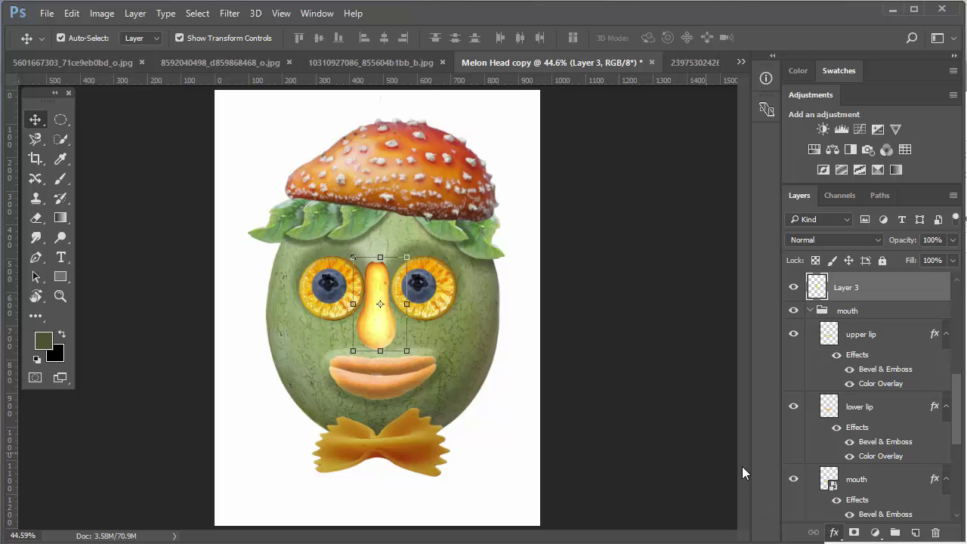
Add a drop shadow to the squash nose layer with a slightly larger size and the spread at its minimum.
click(834, 531)
click(869, 508)
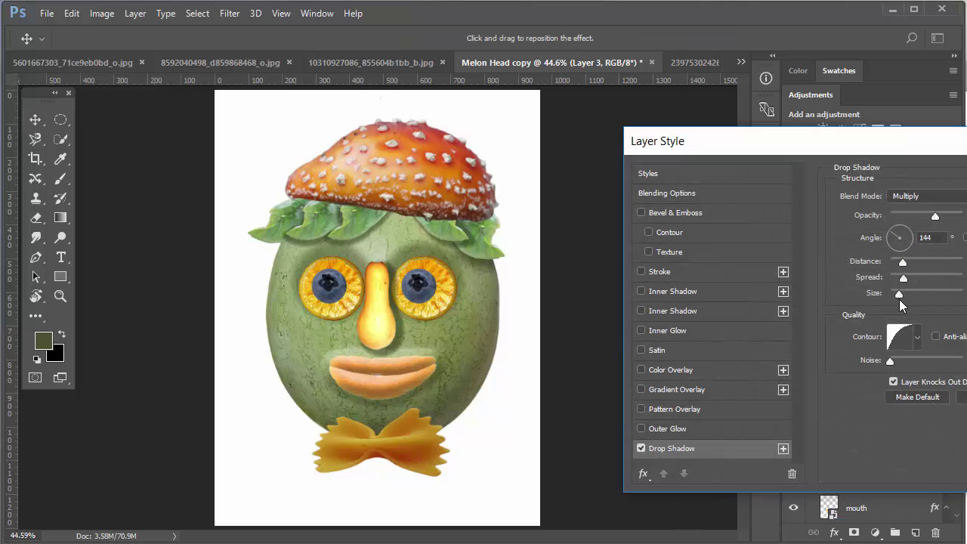
drag(898, 297, 888, 280)
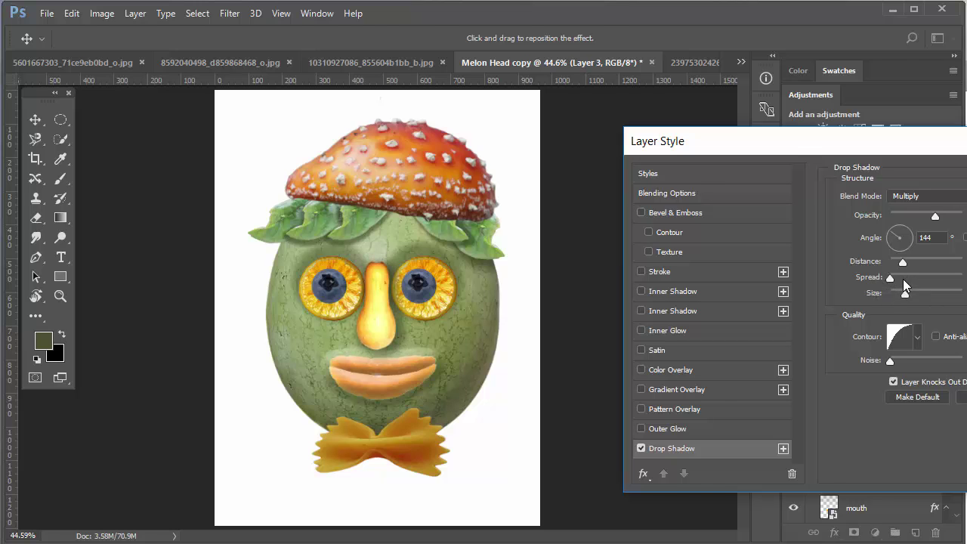
key(Return)
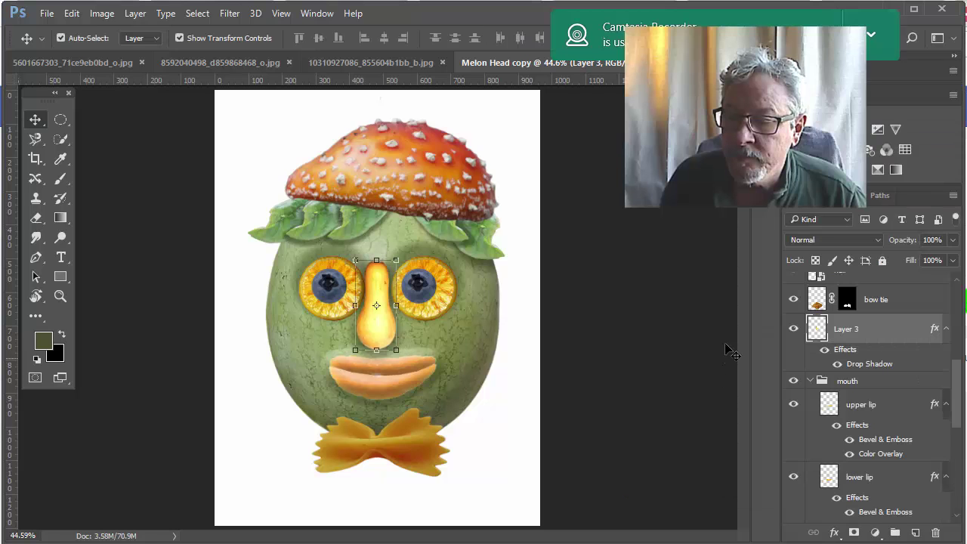
Rename the squash layer as nose.
double_click(847, 331)
text(n)
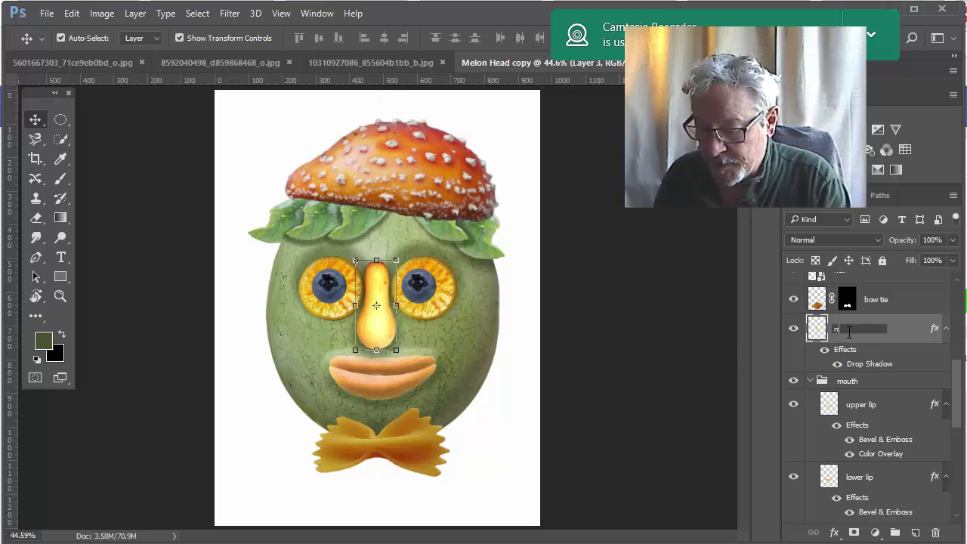
text(ose)
key(Return)
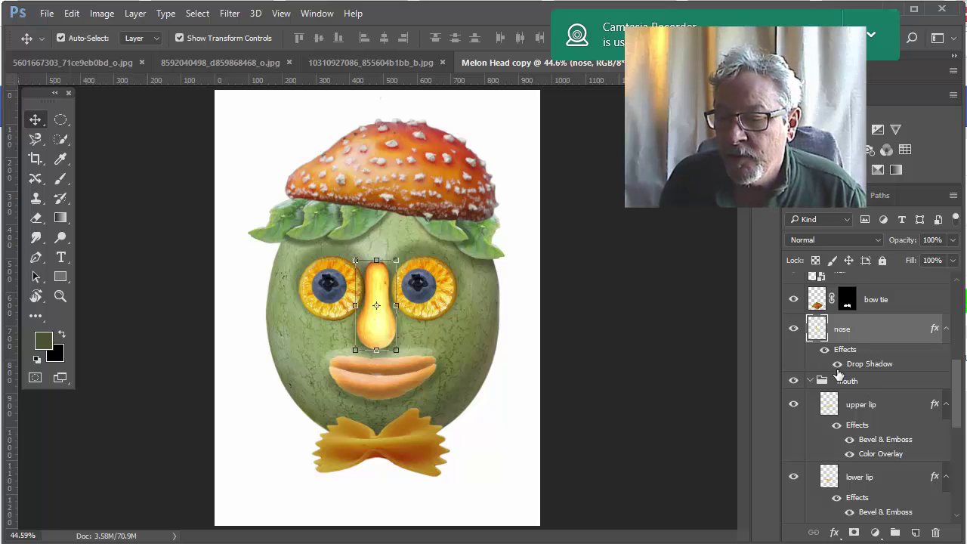
Compare the nose with and without its drop shadow, and add a blank layer mask to the nose layer.
click(837, 365)
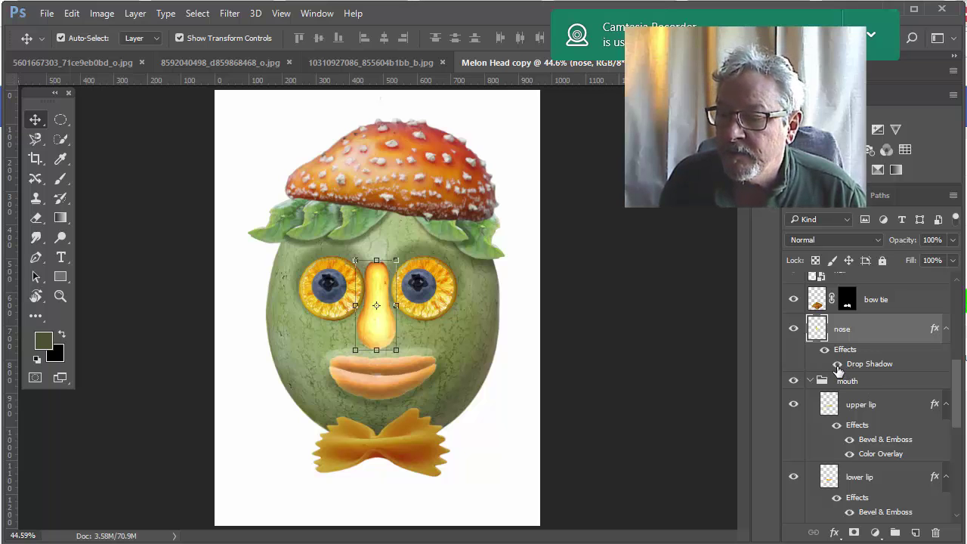
click(837, 366)
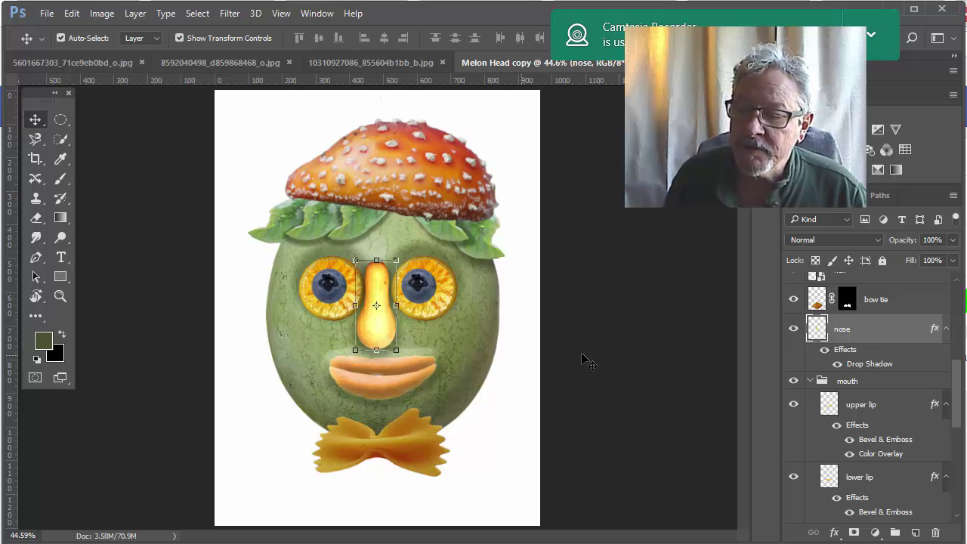
click(854, 533)
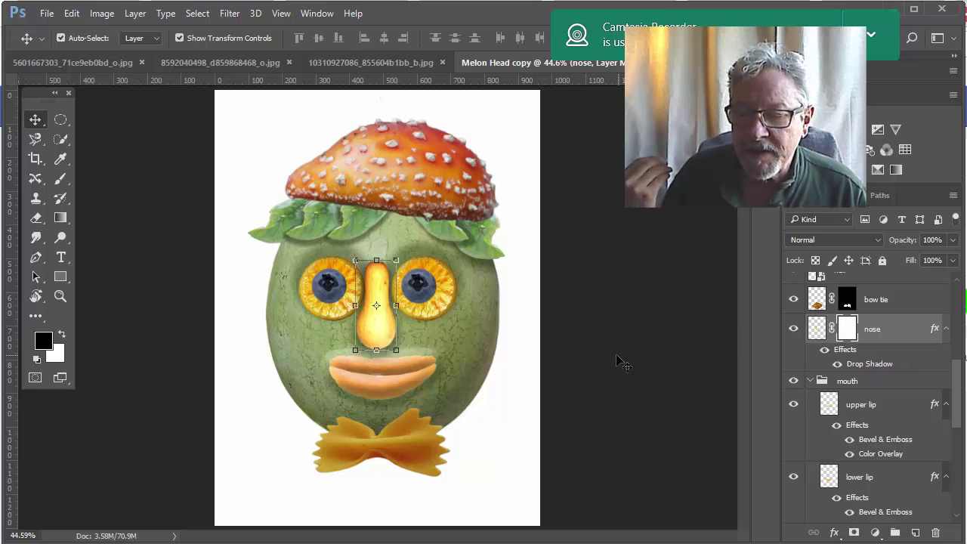
Examine the bow tie layer's mask channel, both on its own and as a red overlay on the composite.
click(849, 302)
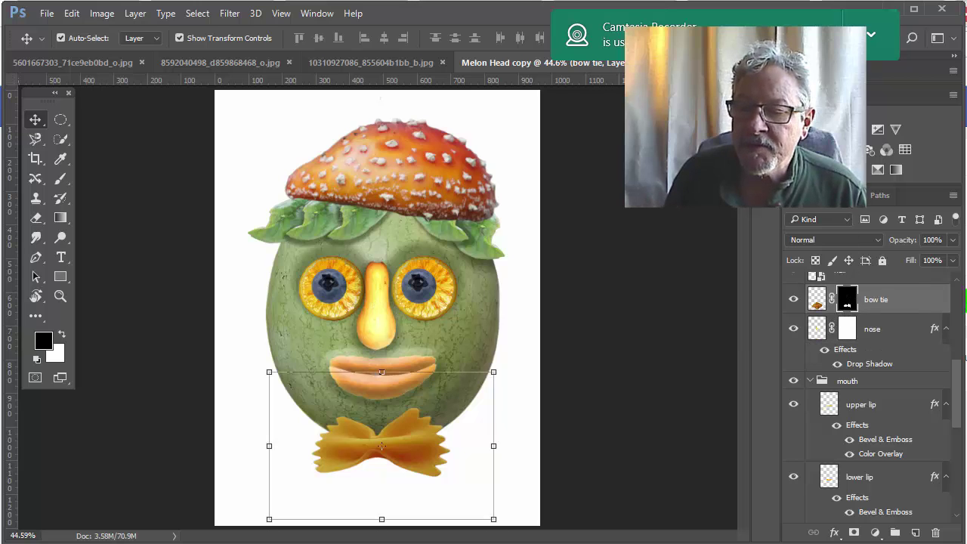
click(839, 196)
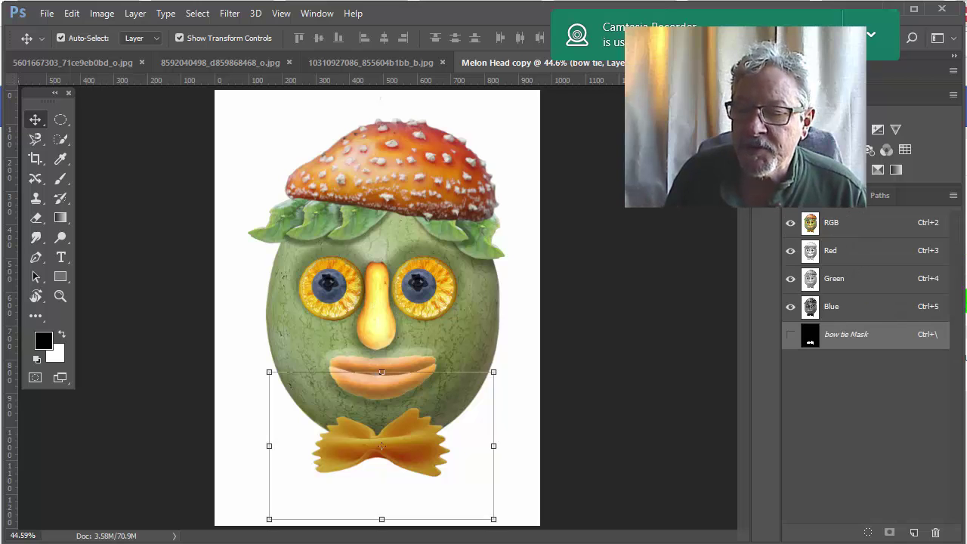
click(789, 335)
click(791, 223)
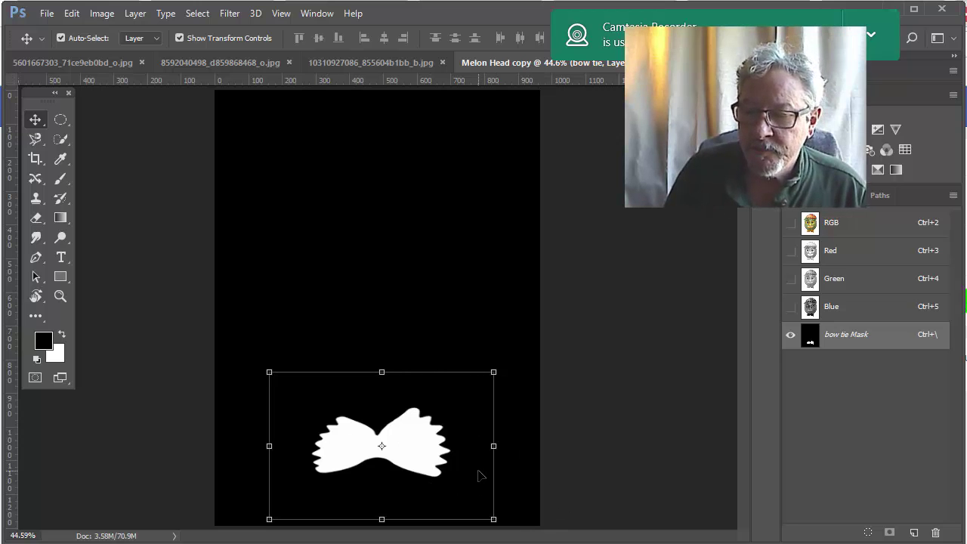
click(791, 223)
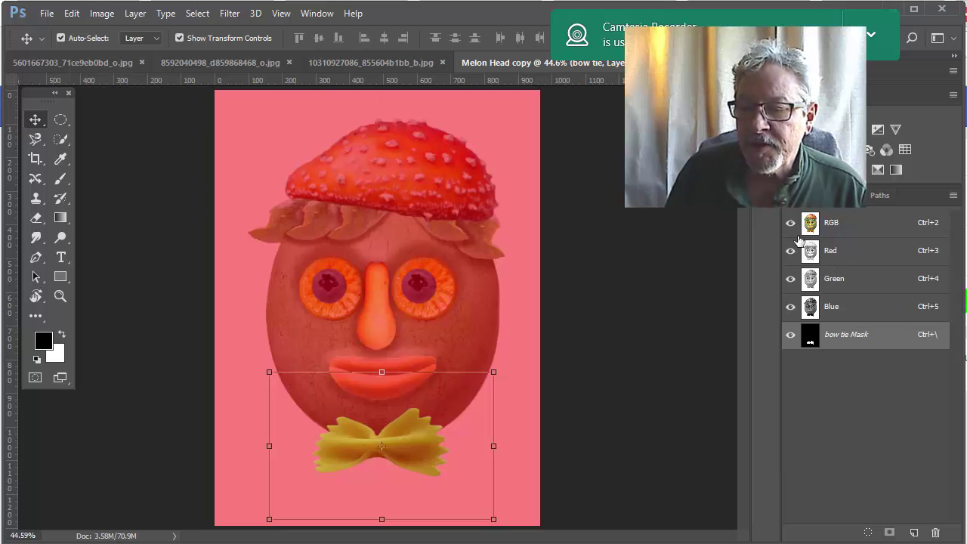
click(790, 334)
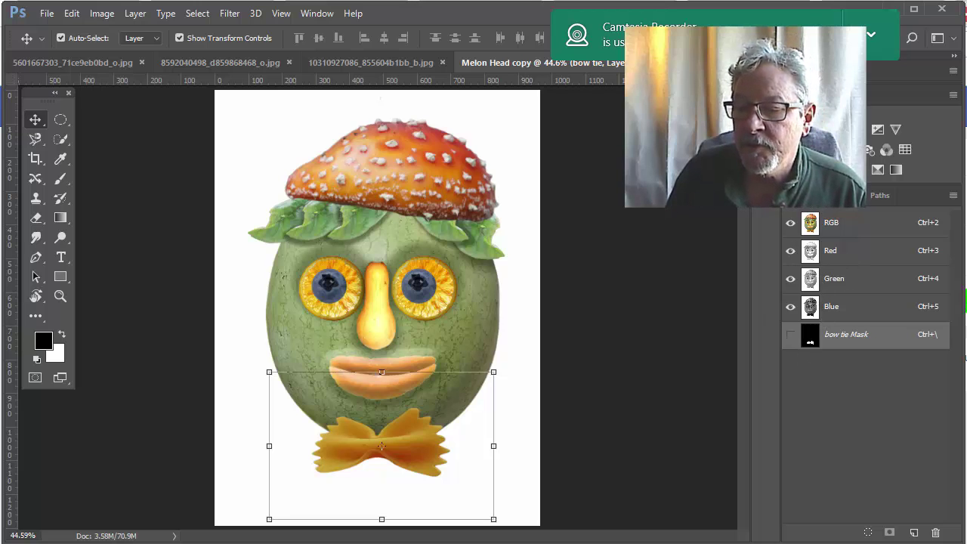
click(799, 195)
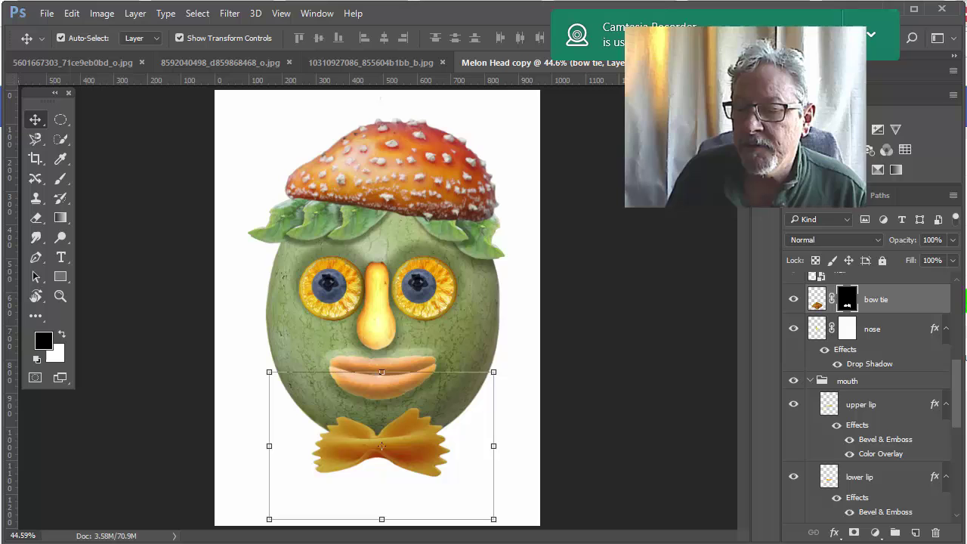
Paint black over the squash's upper end on the nose layer's mask with a size 90 brush at 17% opacity.
click(845, 337)
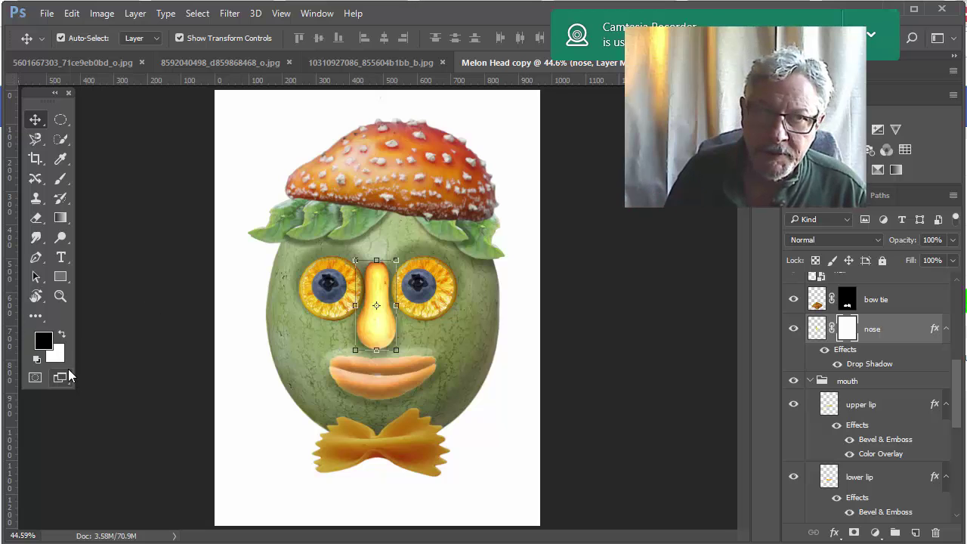
click(59, 182)
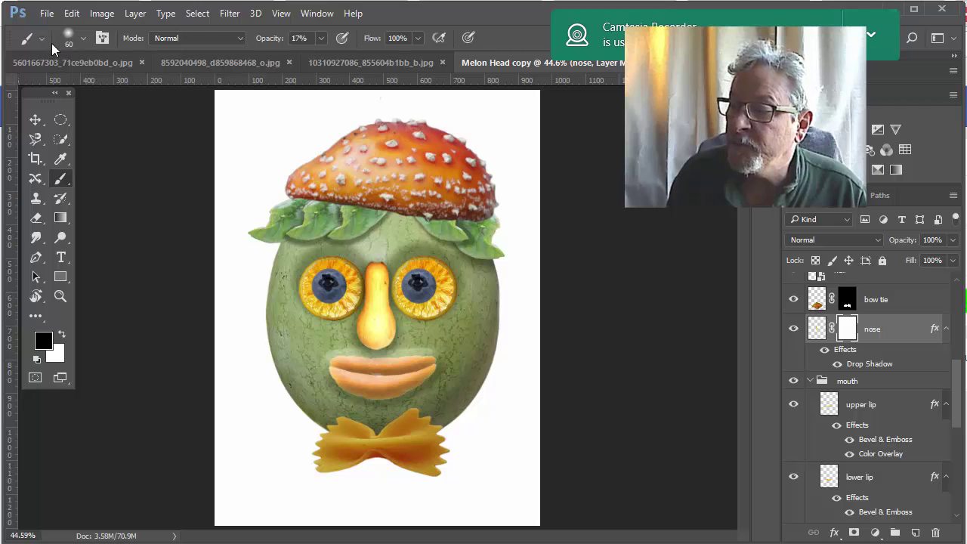
key(bracketright)
key(bracketright)
key(bracketright)
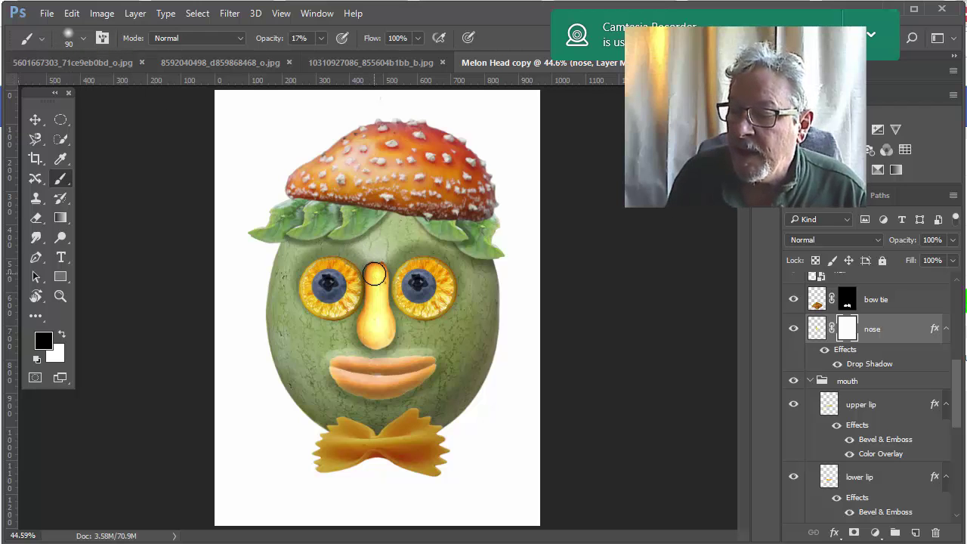
drag(374, 274, 374, 262)
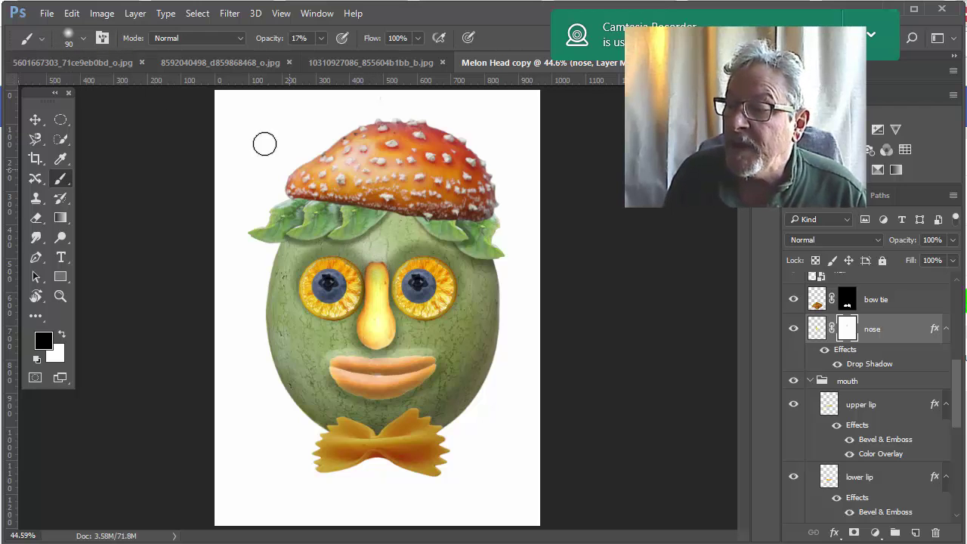
Raise the brush opacity to 51% and paint on the nose mask to fade the squash's upper end into the melon.
click(322, 39)
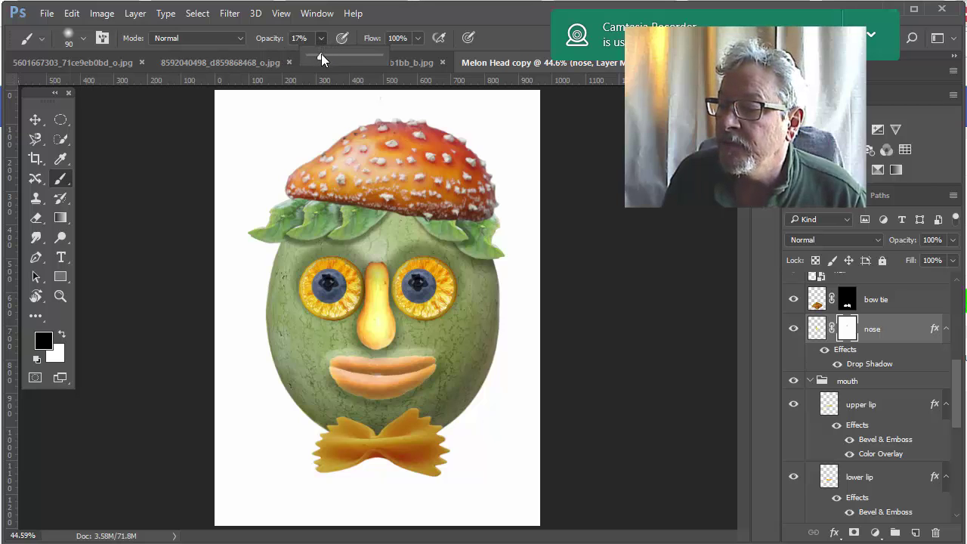
drag(324, 56, 344, 60)
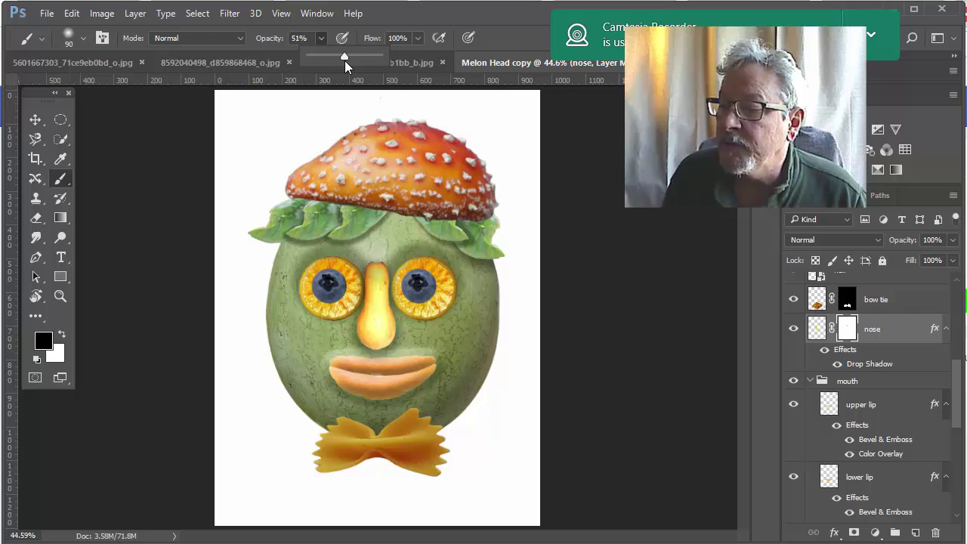
drag(373, 255, 375, 285)
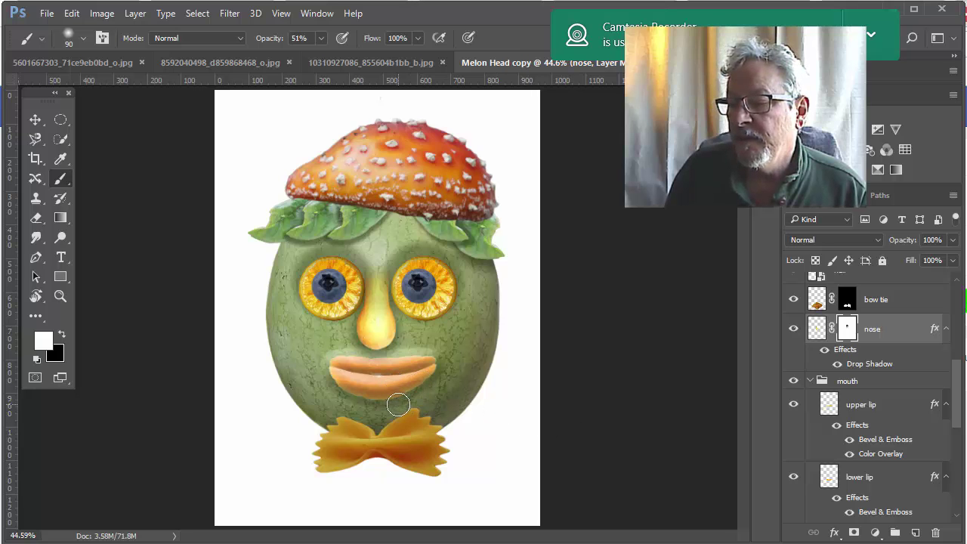
mouse_move(376, 292)
mouse_down()
mouse_move(376, 269)
mouse_move(383, 287)
mouse_up()
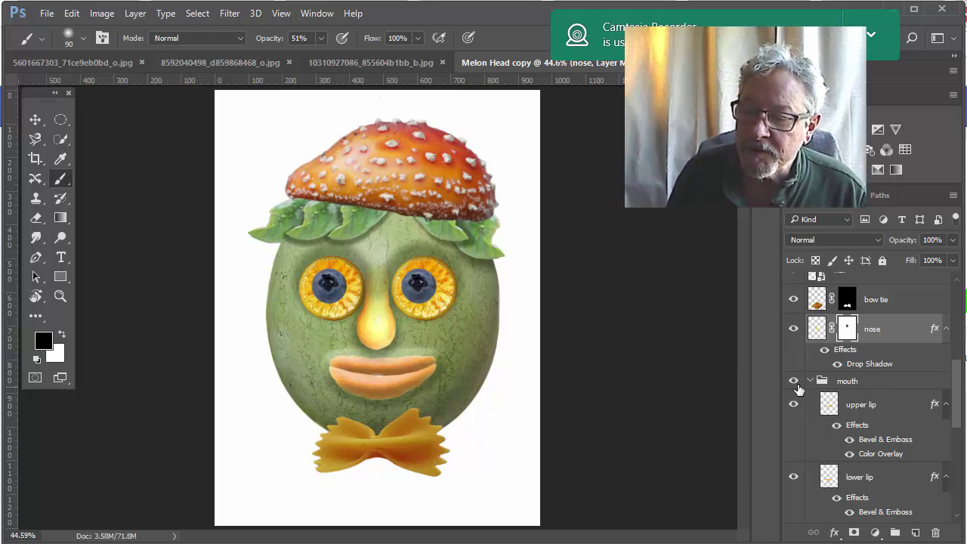
Delete the nose layer's drop shadow and create an empty layer between the nose layer and the collapsed mouth group.
mouse_move(875, 370)
mouse_down()
mouse_move(917, 524)
mouse_move(937, 532)
mouse_up()
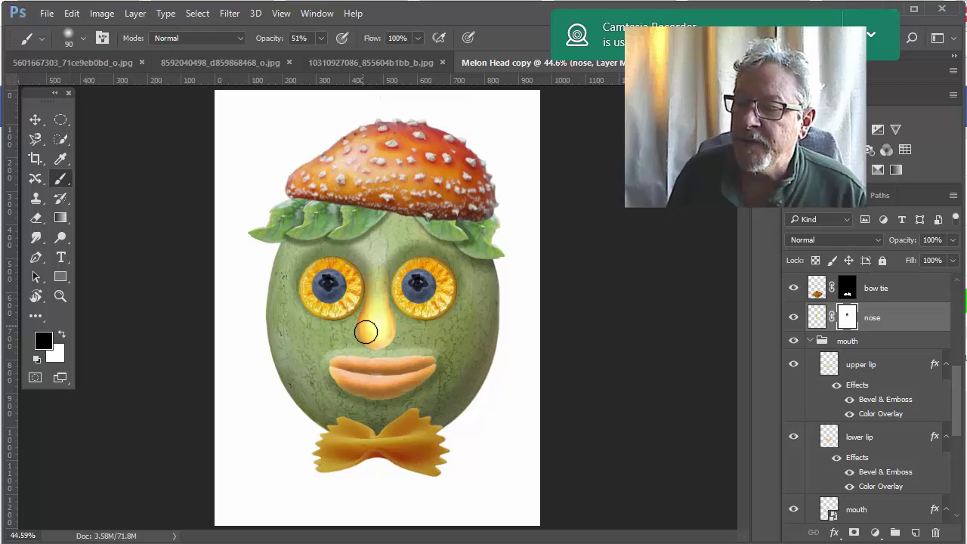
click(871, 341)
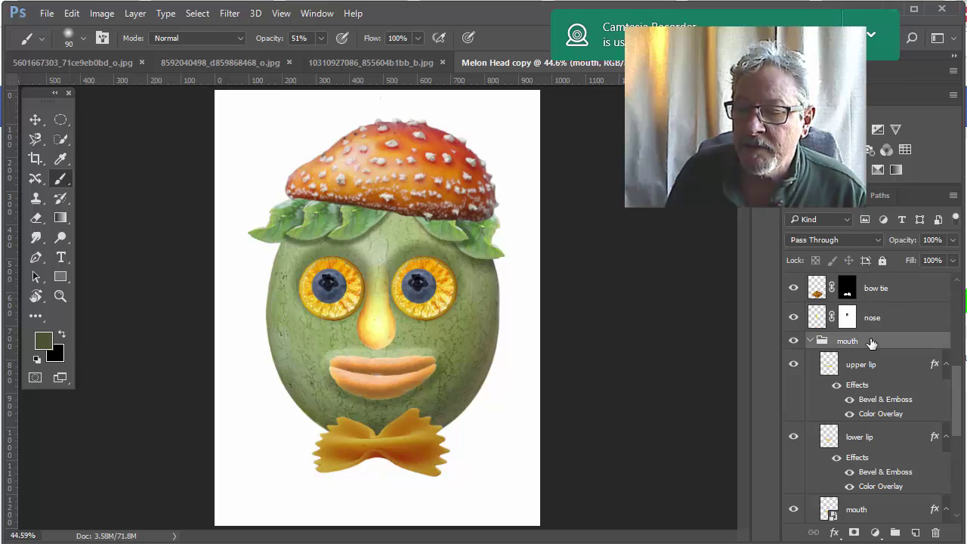
click(916, 533)
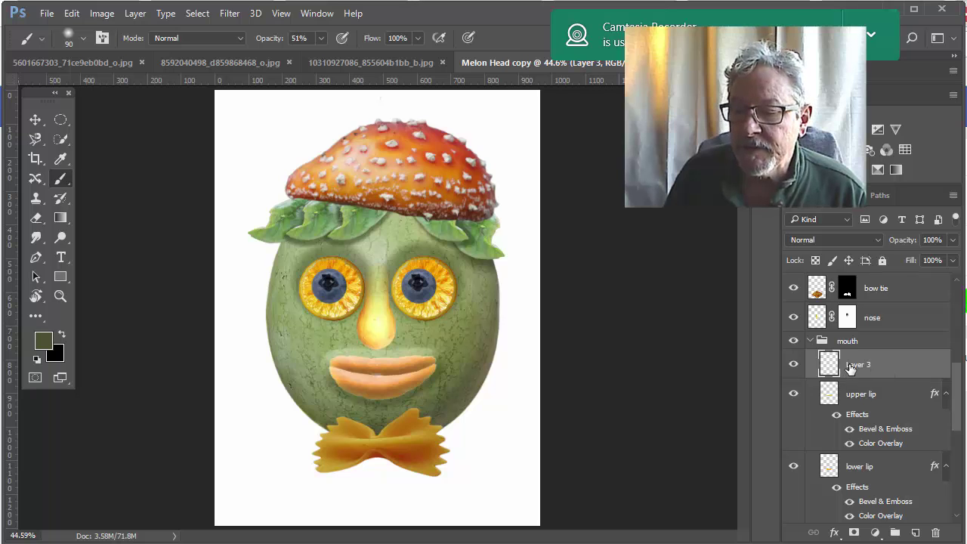
drag(850, 368, 859, 333)
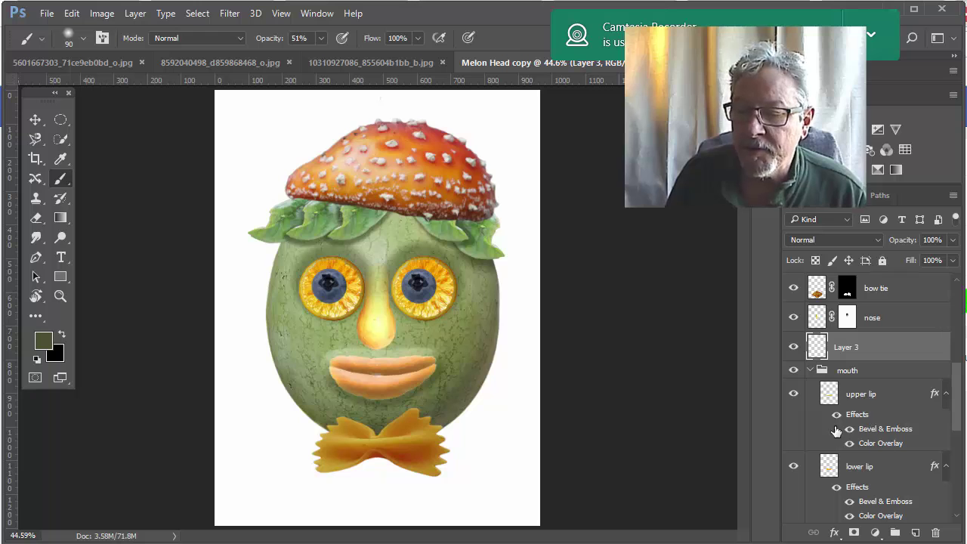
click(809, 373)
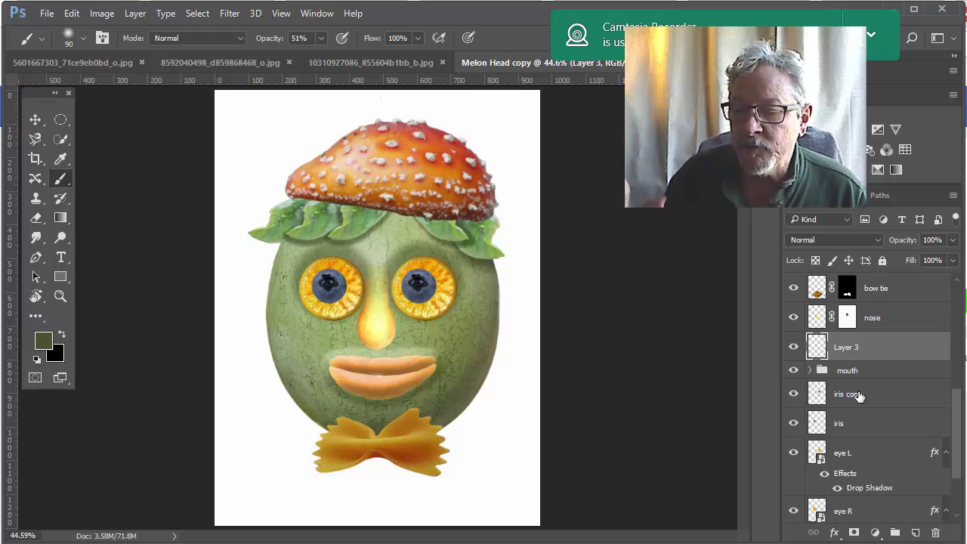
Rename the new layer as nose shadow and sample a dark green from the melon's shaded lower right edge as the brush colour.
double_click(846, 347)
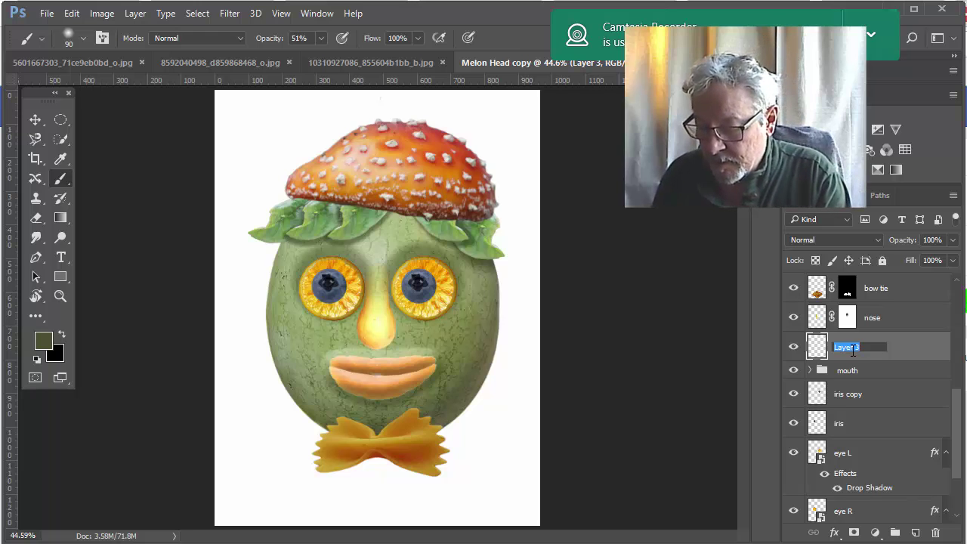
text(nose shadow)
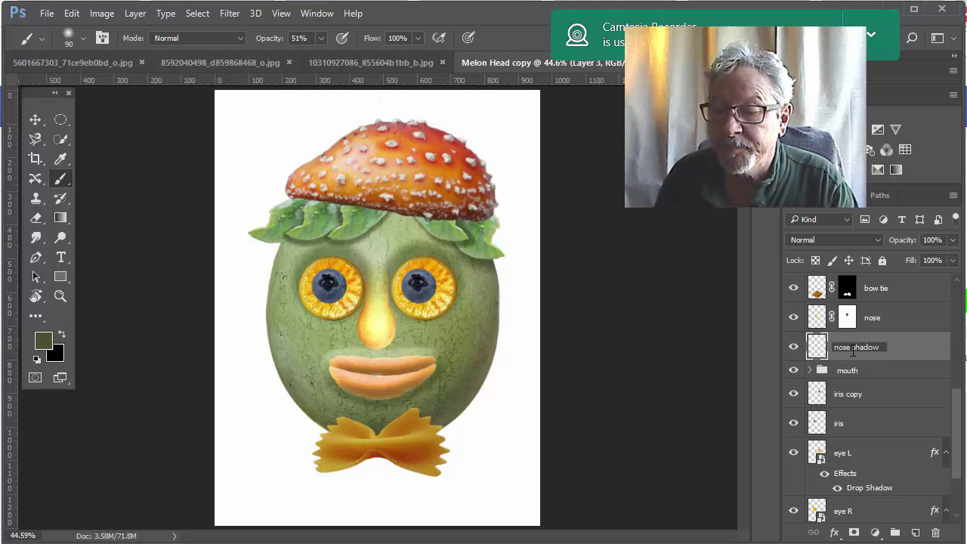
key(Return)
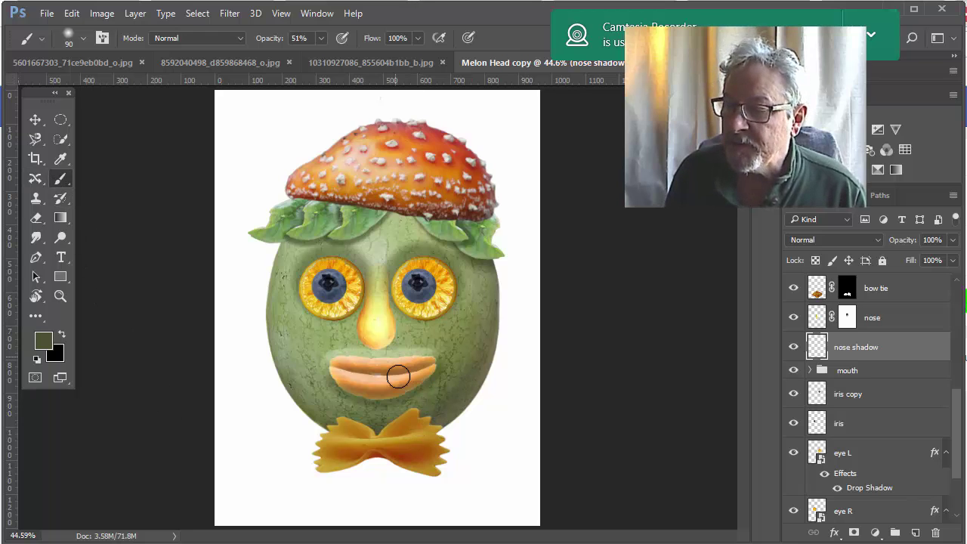
alt+click(438, 414)
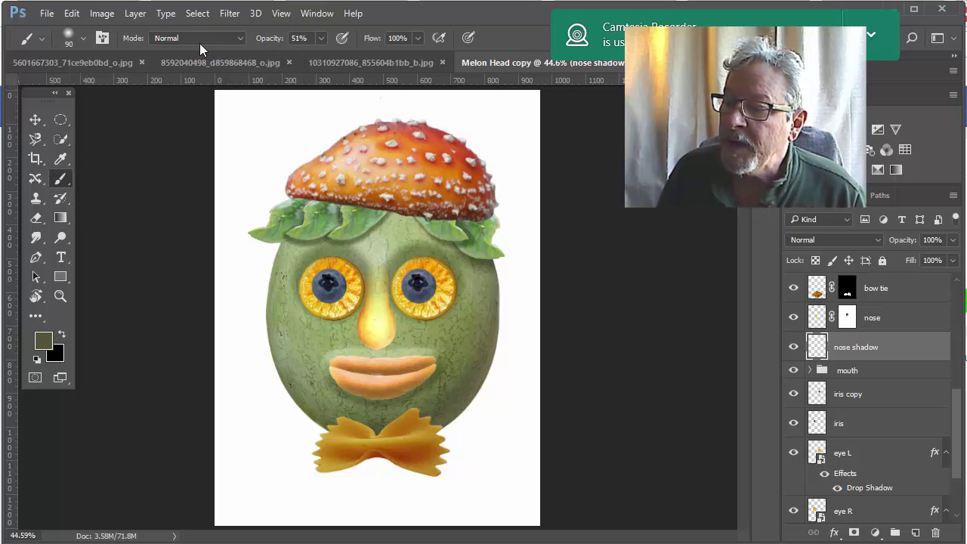
click(241, 38)
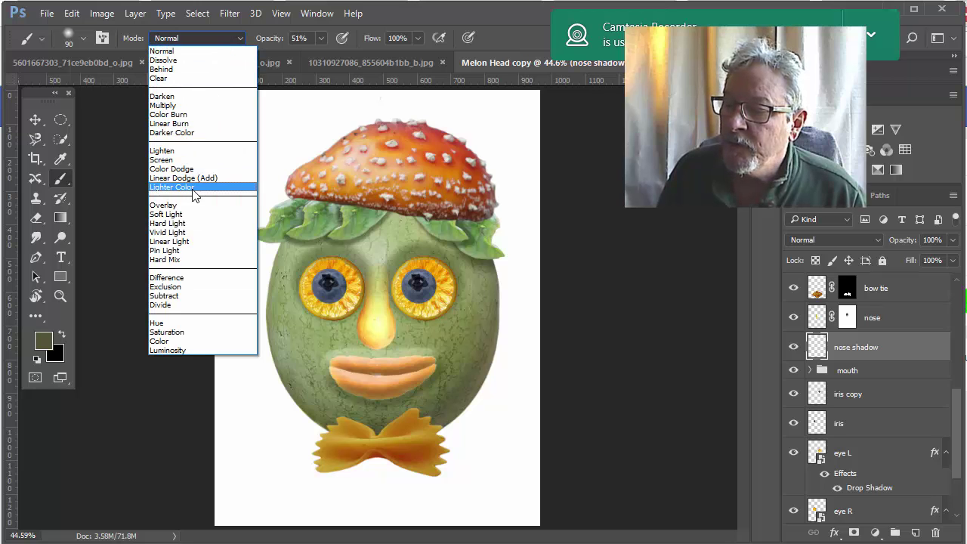
click(219, 114)
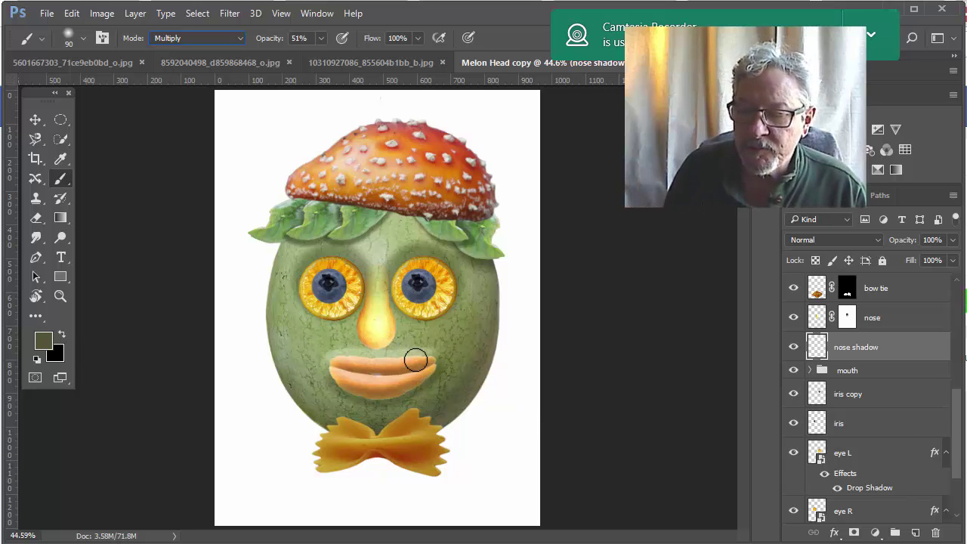
click(241, 39)
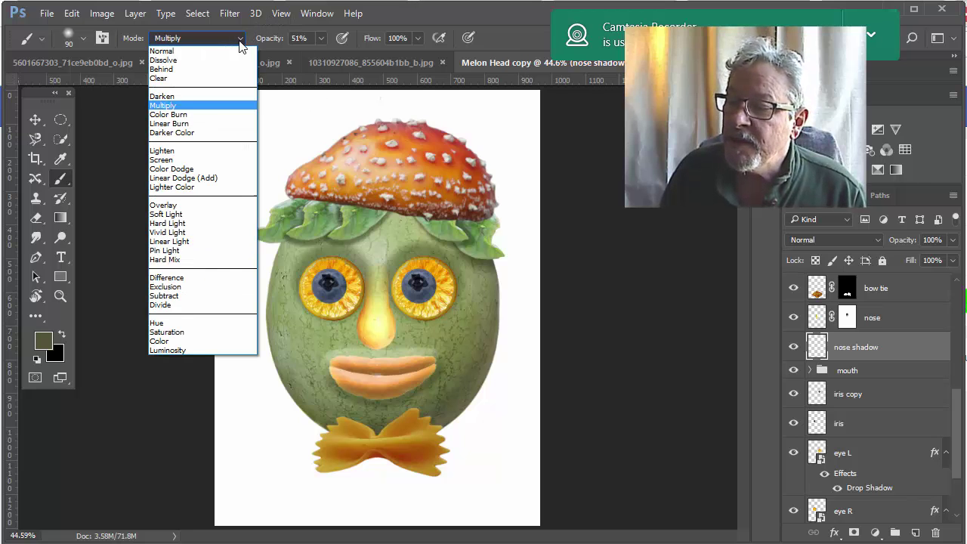
click(227, 54)
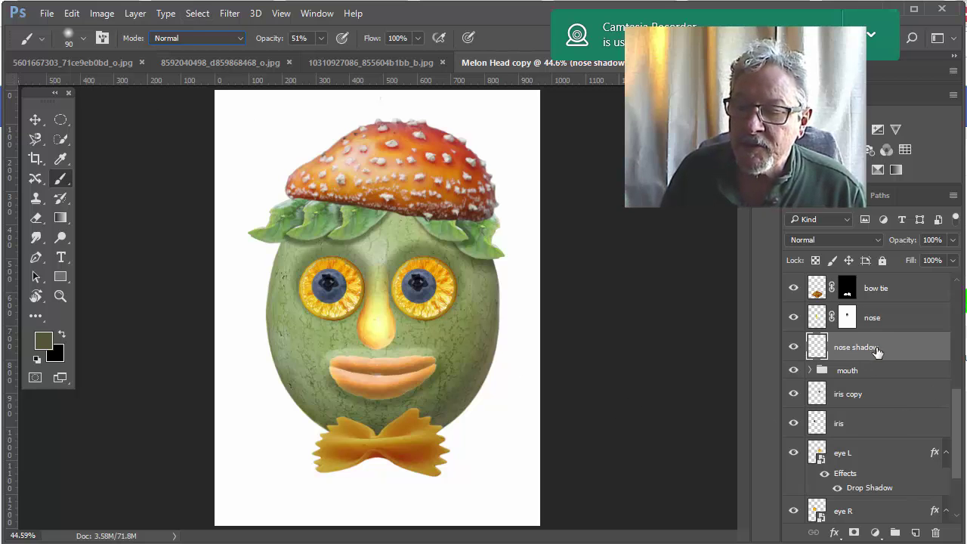
Set the nose shadow layer's blend mode to Multiply and undo the trial shadow painted beneath the nose.
click(878, 242)
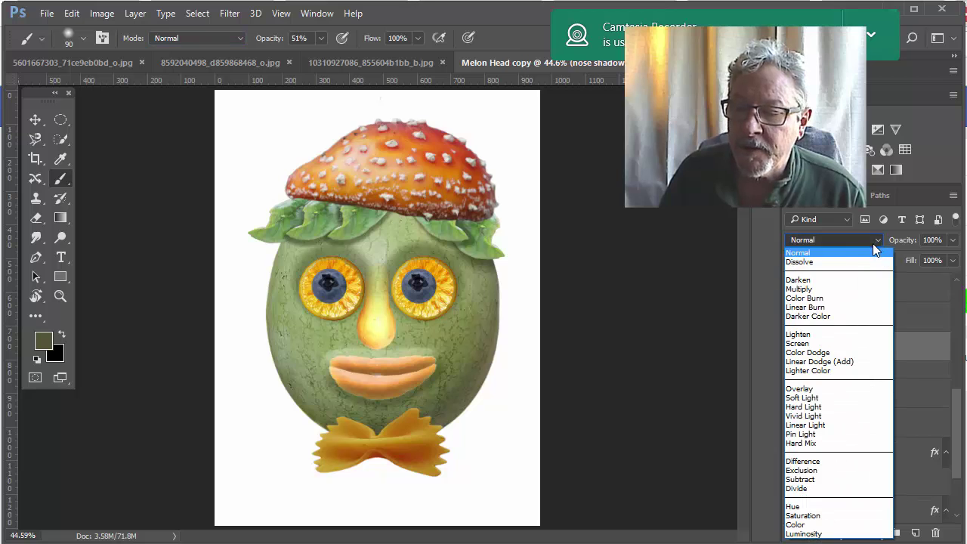
click(821, 290)
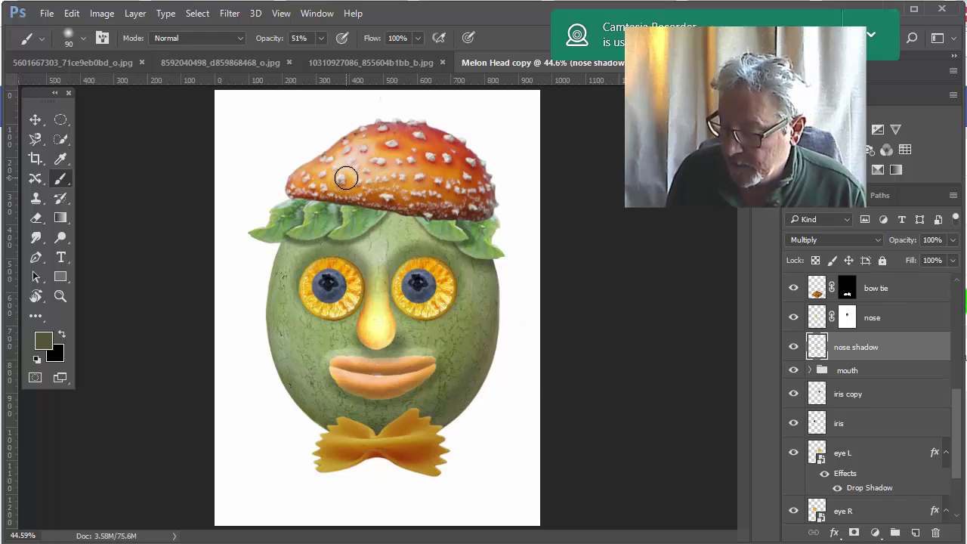
key(ctrl+z)
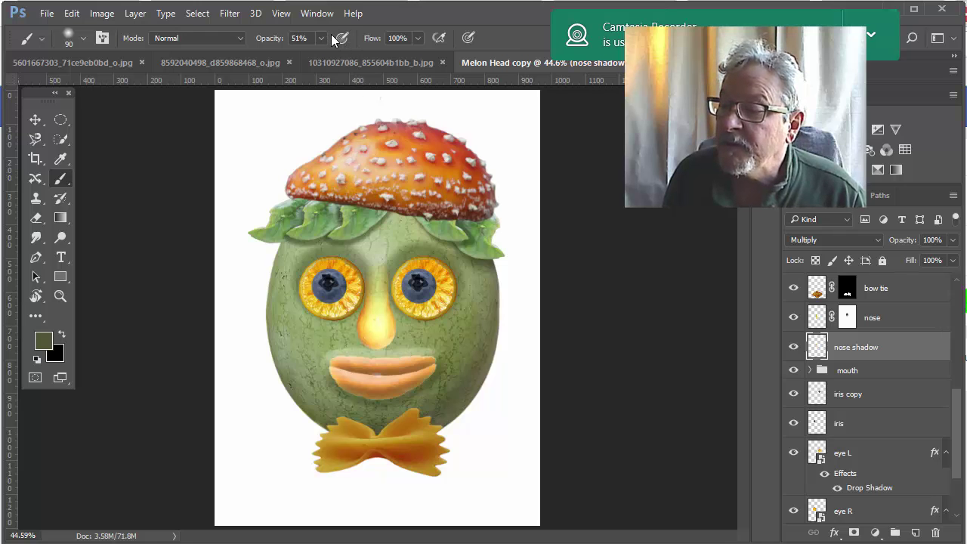
Lower the brush opacity to 18% and paint a soft shadow around the lower end and sides of the nose on the nose shadow layer.
click(324, 36)
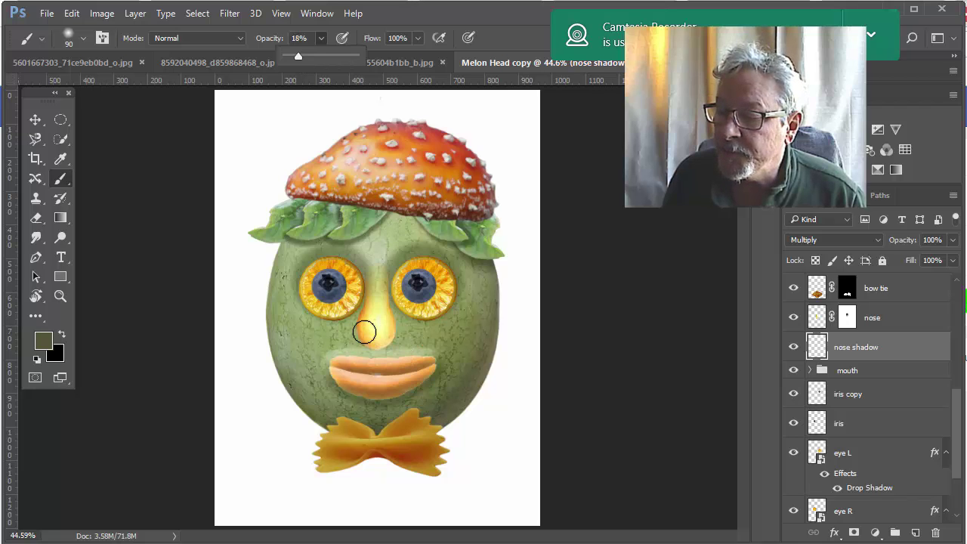
click(361, 335)
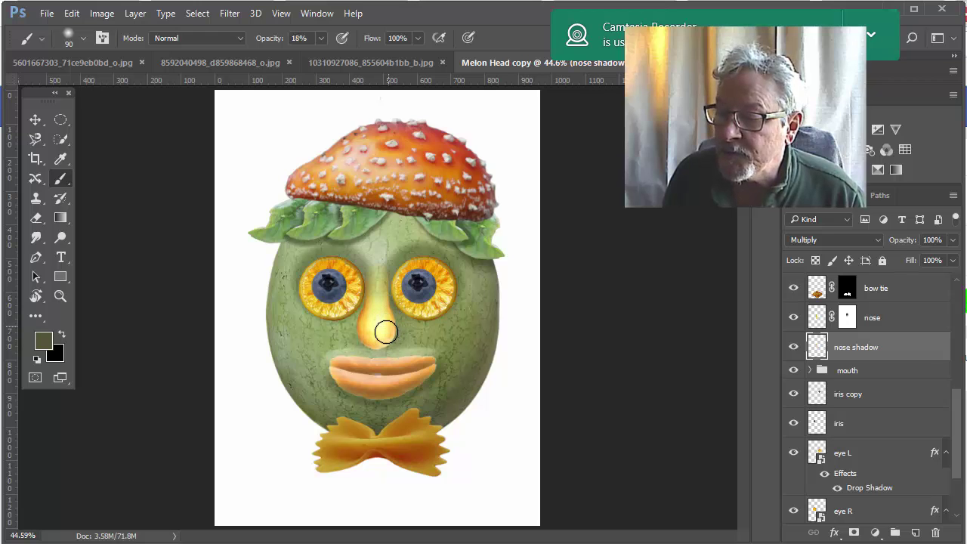
mouse_move(367, 345)
mouse_down()
mouse_move(350, 263)
mouse_move(379, 322)
mouse_move(395, 316)
mouse_up()
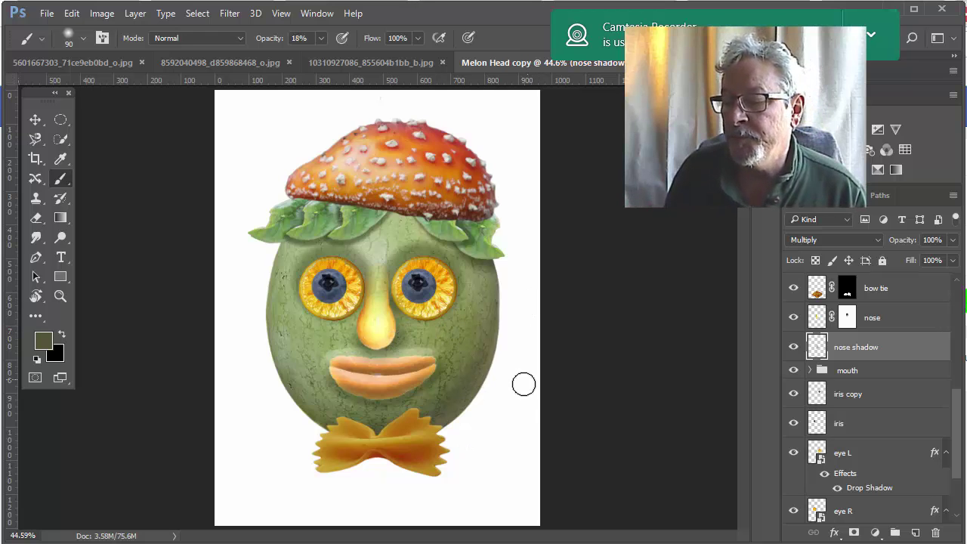
Compare the face with and without the nose shadow layer and reduce that layer's opacity to 71%.
click(793, 351)
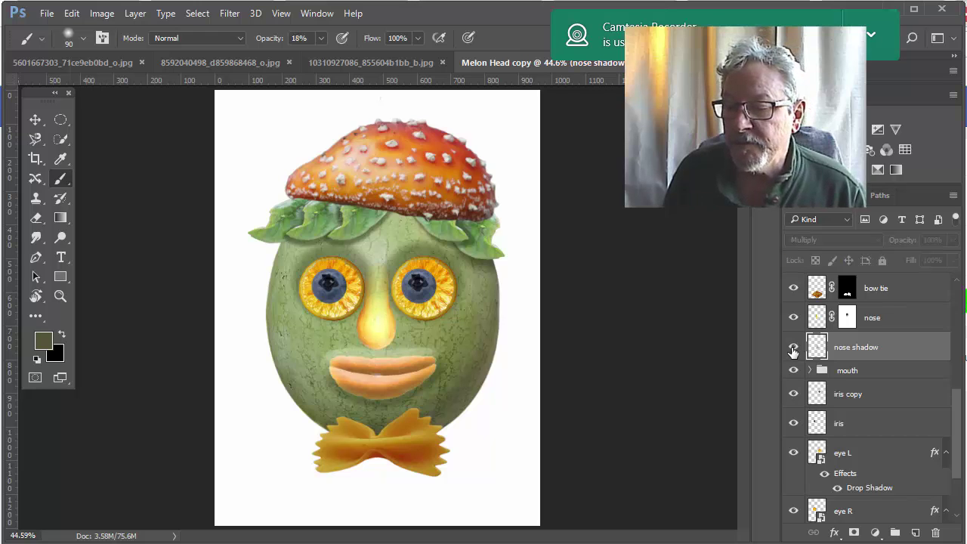
click(792, 351)
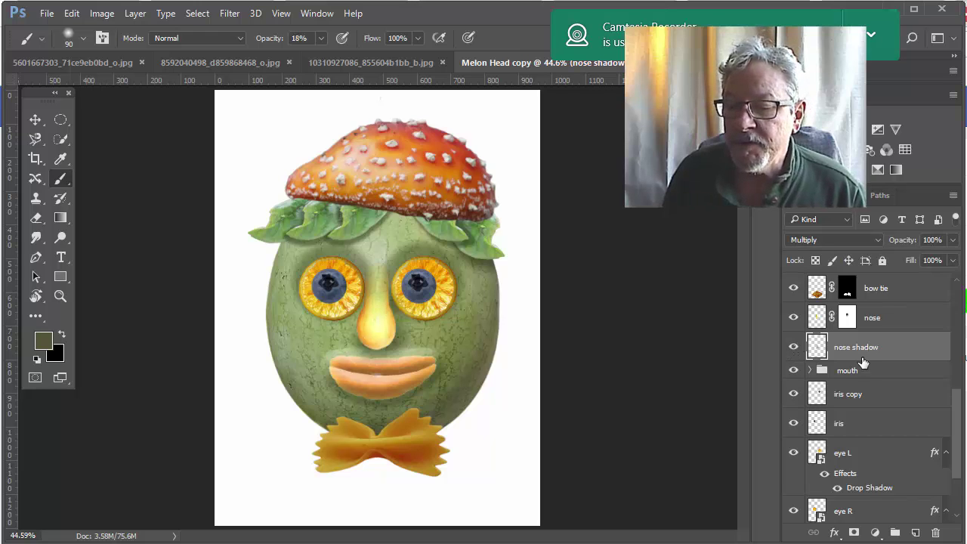
click(953, 240)
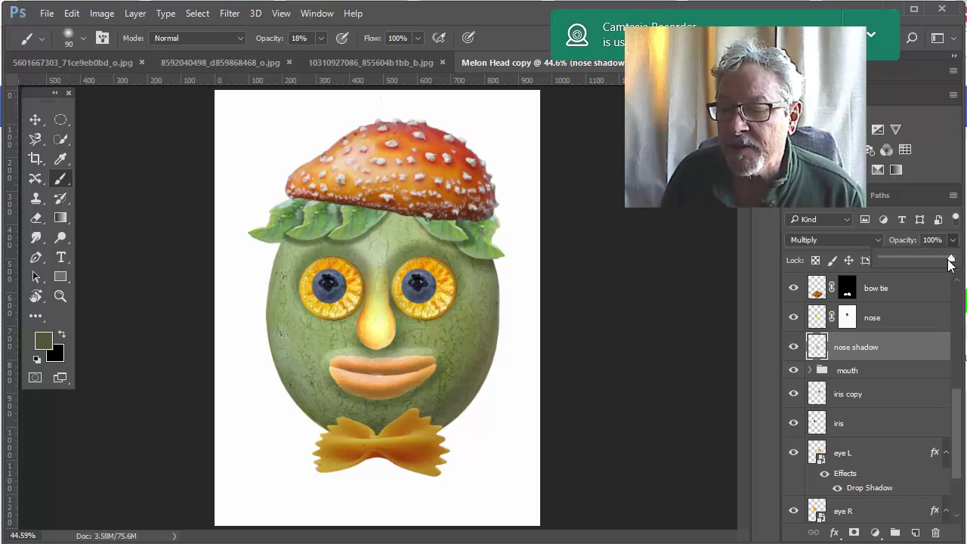
drag(920, 260, 930, 261)
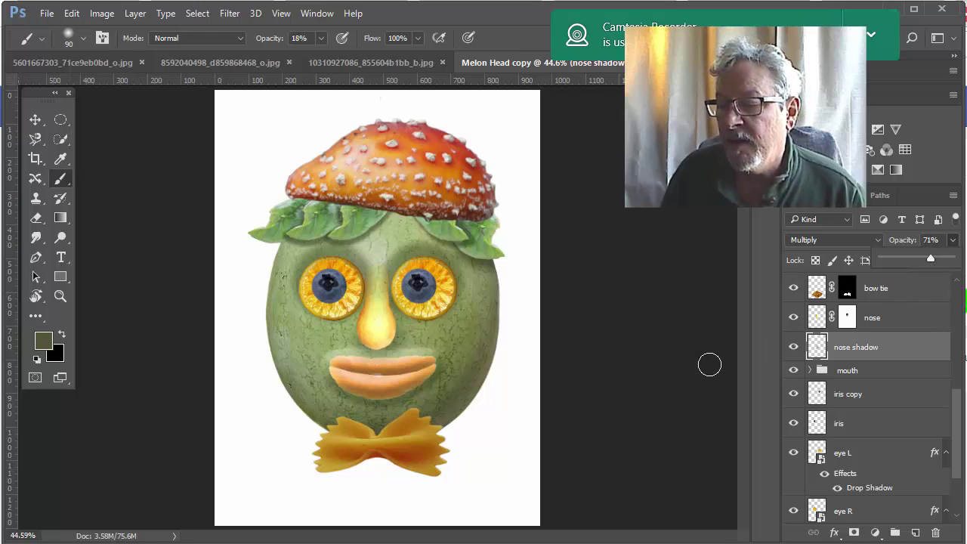